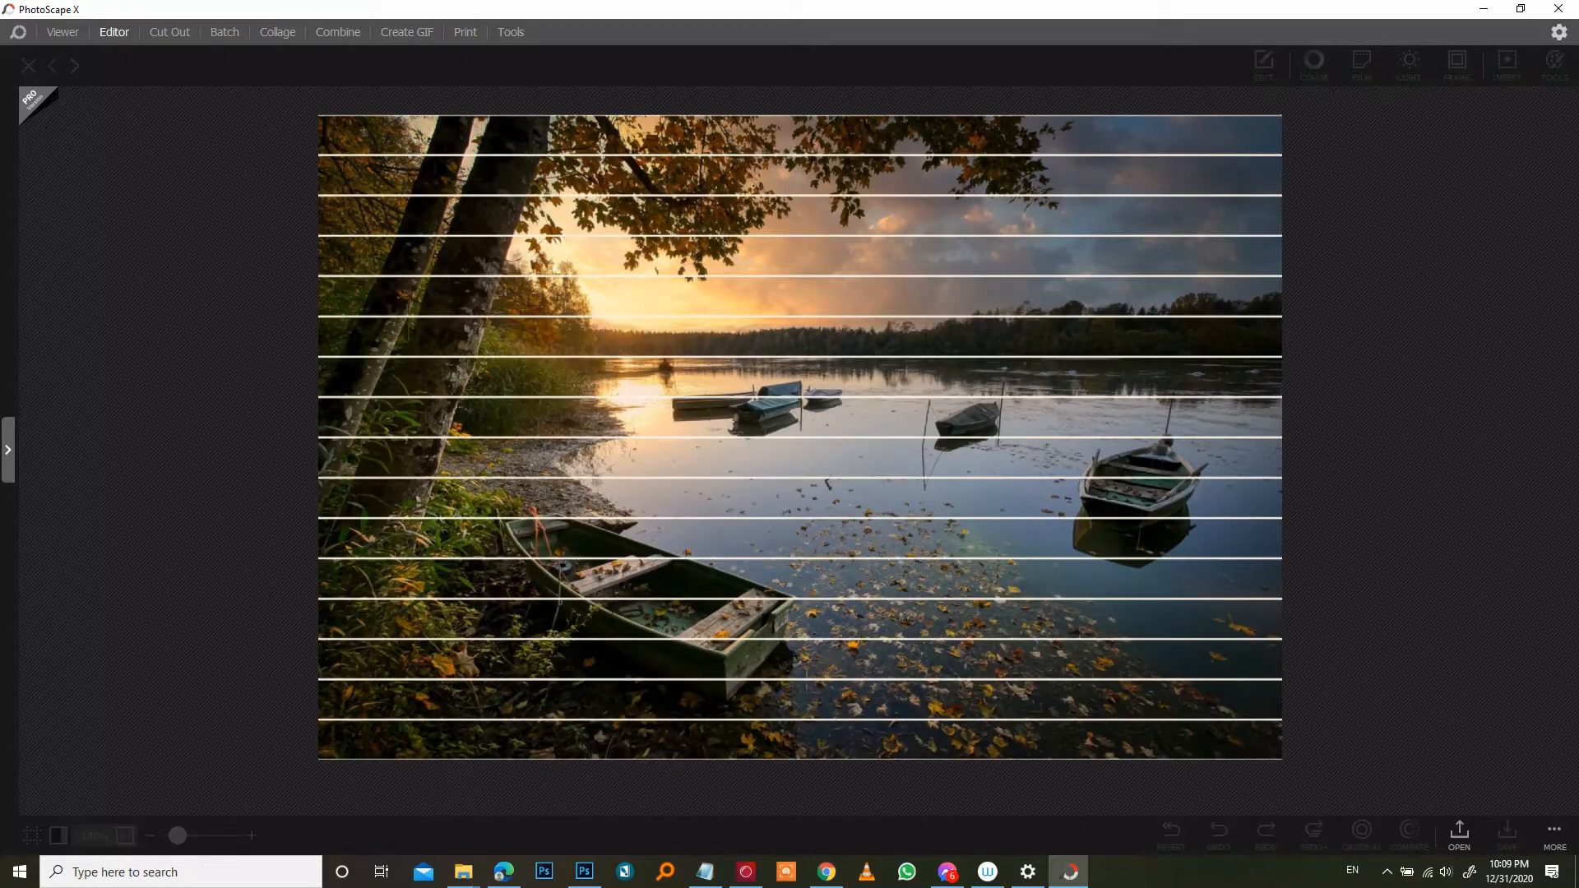
Open the photo lake-5756911.jpg in the editor by bringing it in from its File Explorer folder
click(464, 872)
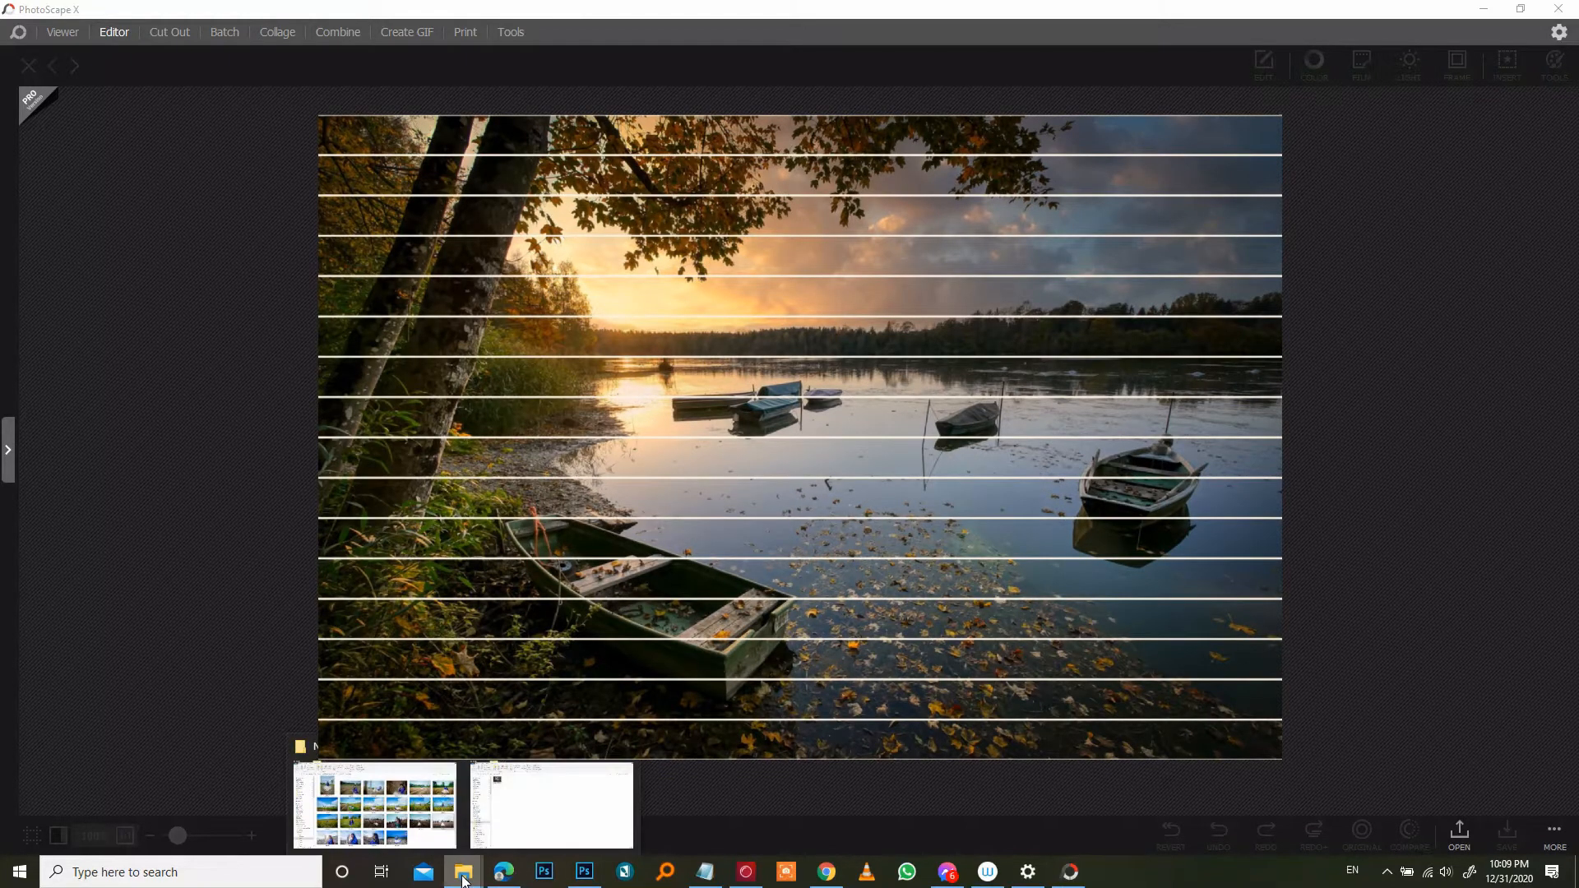
click(539, 826)
drag(271, 190, 868, 498)
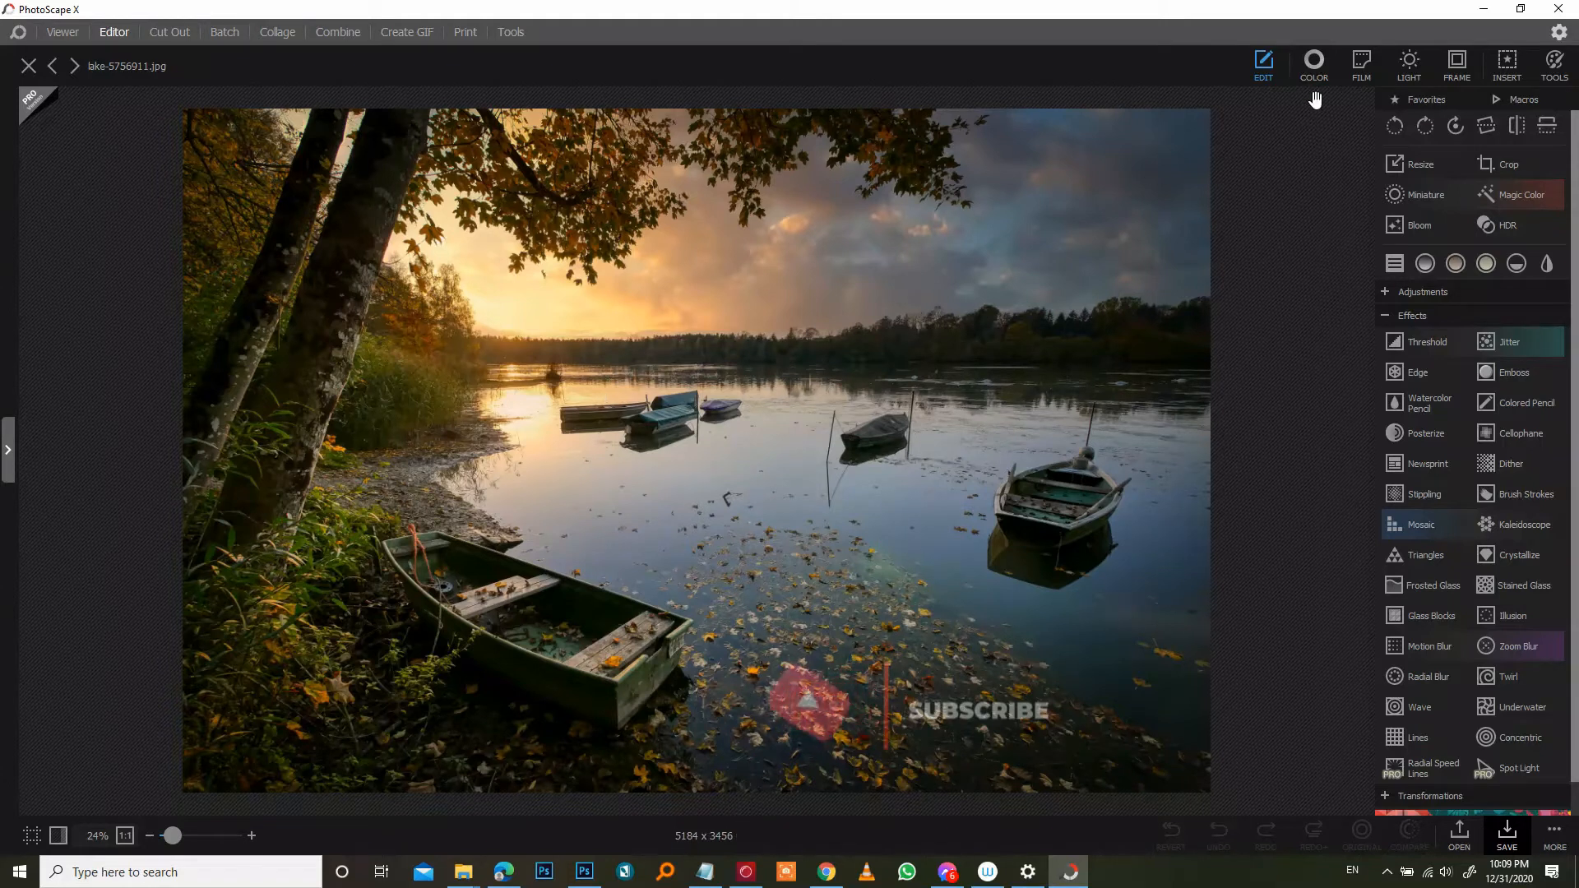
Start the Lines effect on the lake photo and set the line colour to light orange
click(1263, 64)
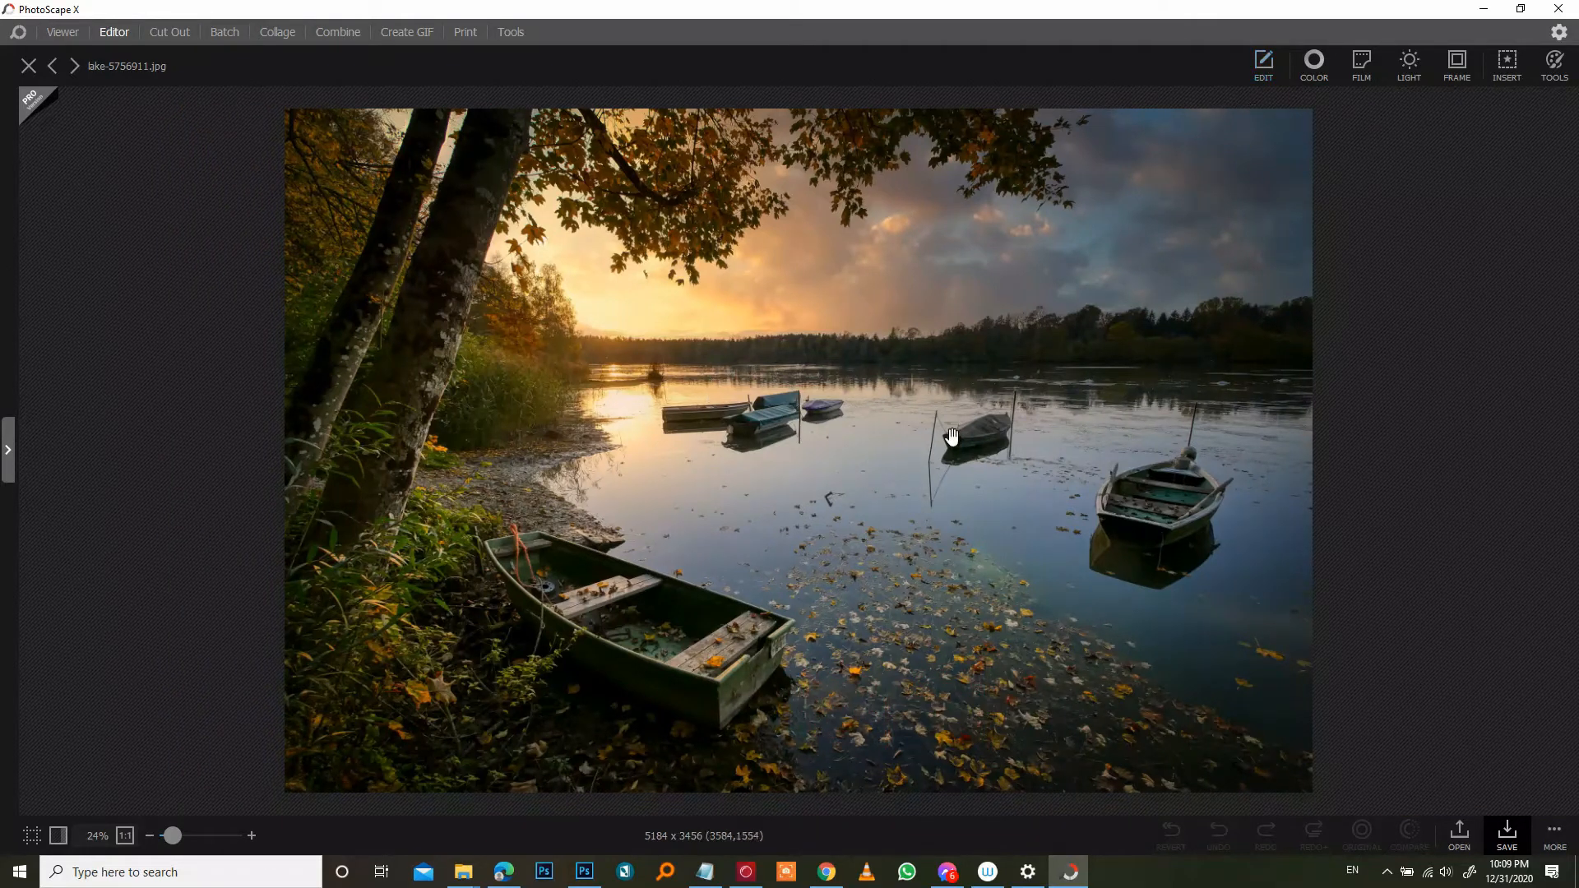
click(1271, 69)
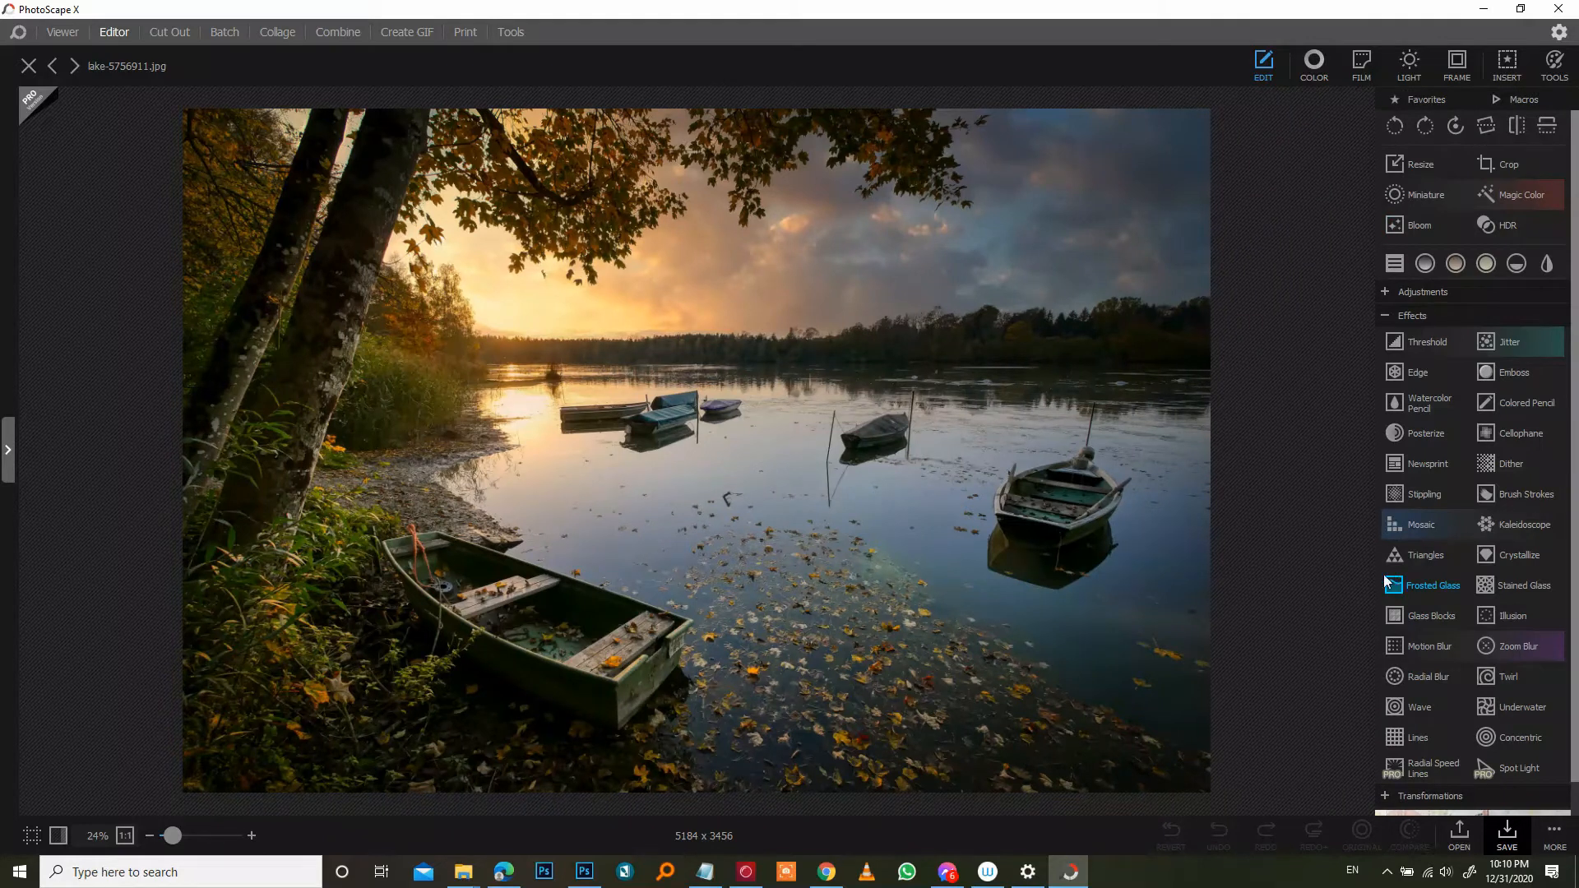
click(1400, 737)
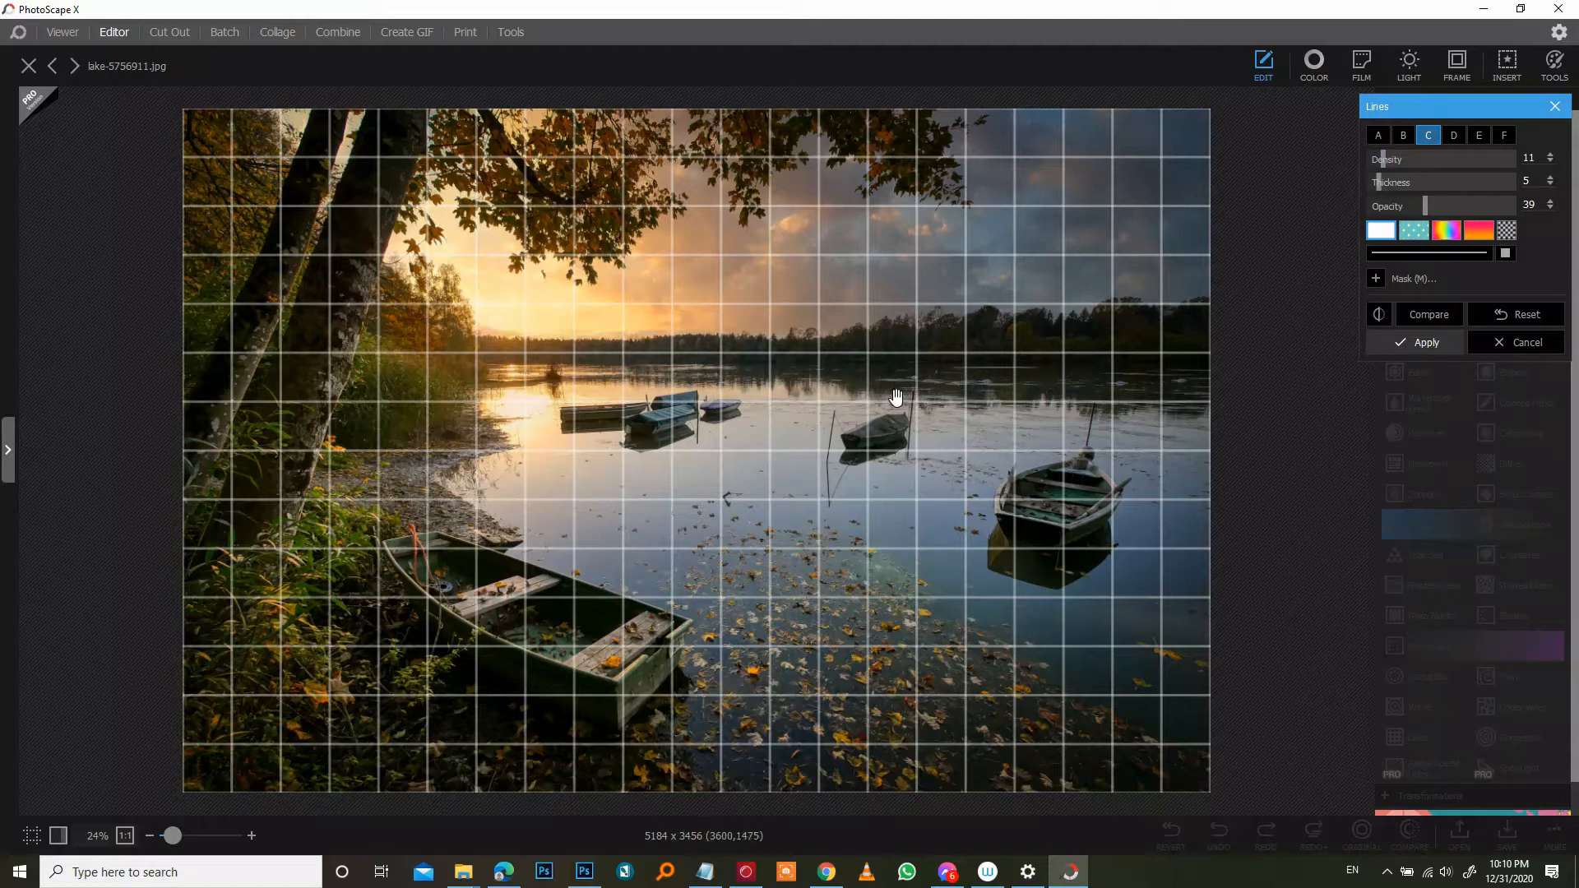
click(1380, 233)
click(1300, 289)
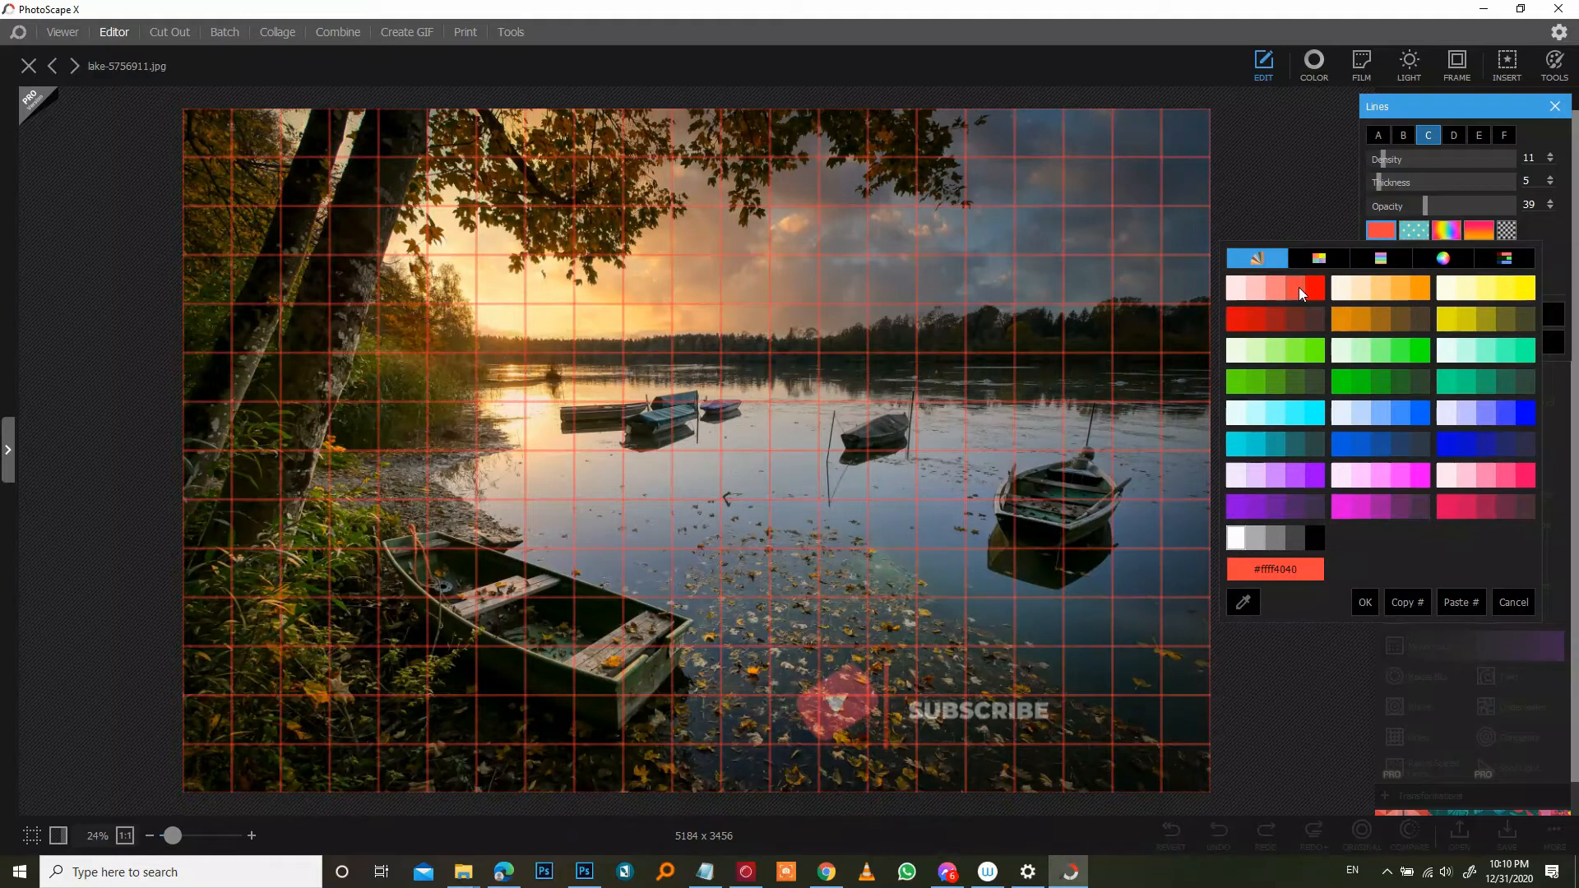
click(1394, 293)
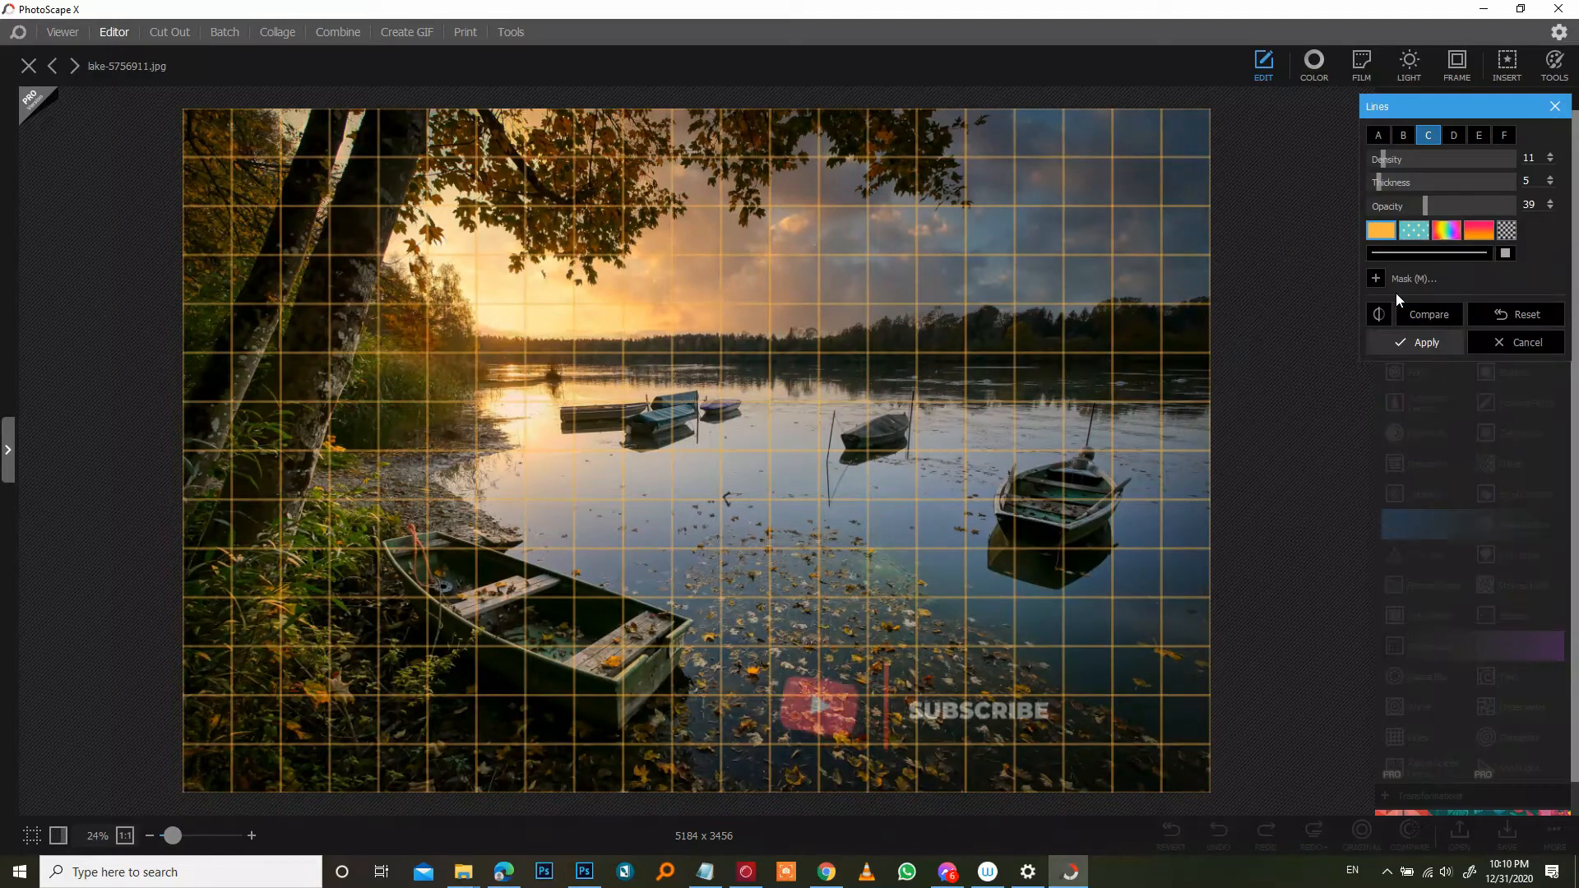
Set the grid lines' density to 7 and opacity to 35, keeping the thickness at 5
mouse_move(1395, 184)
mouse_down()
mouse_move(1423, 182)
mouse_move(1383, 195)
mouse_up()
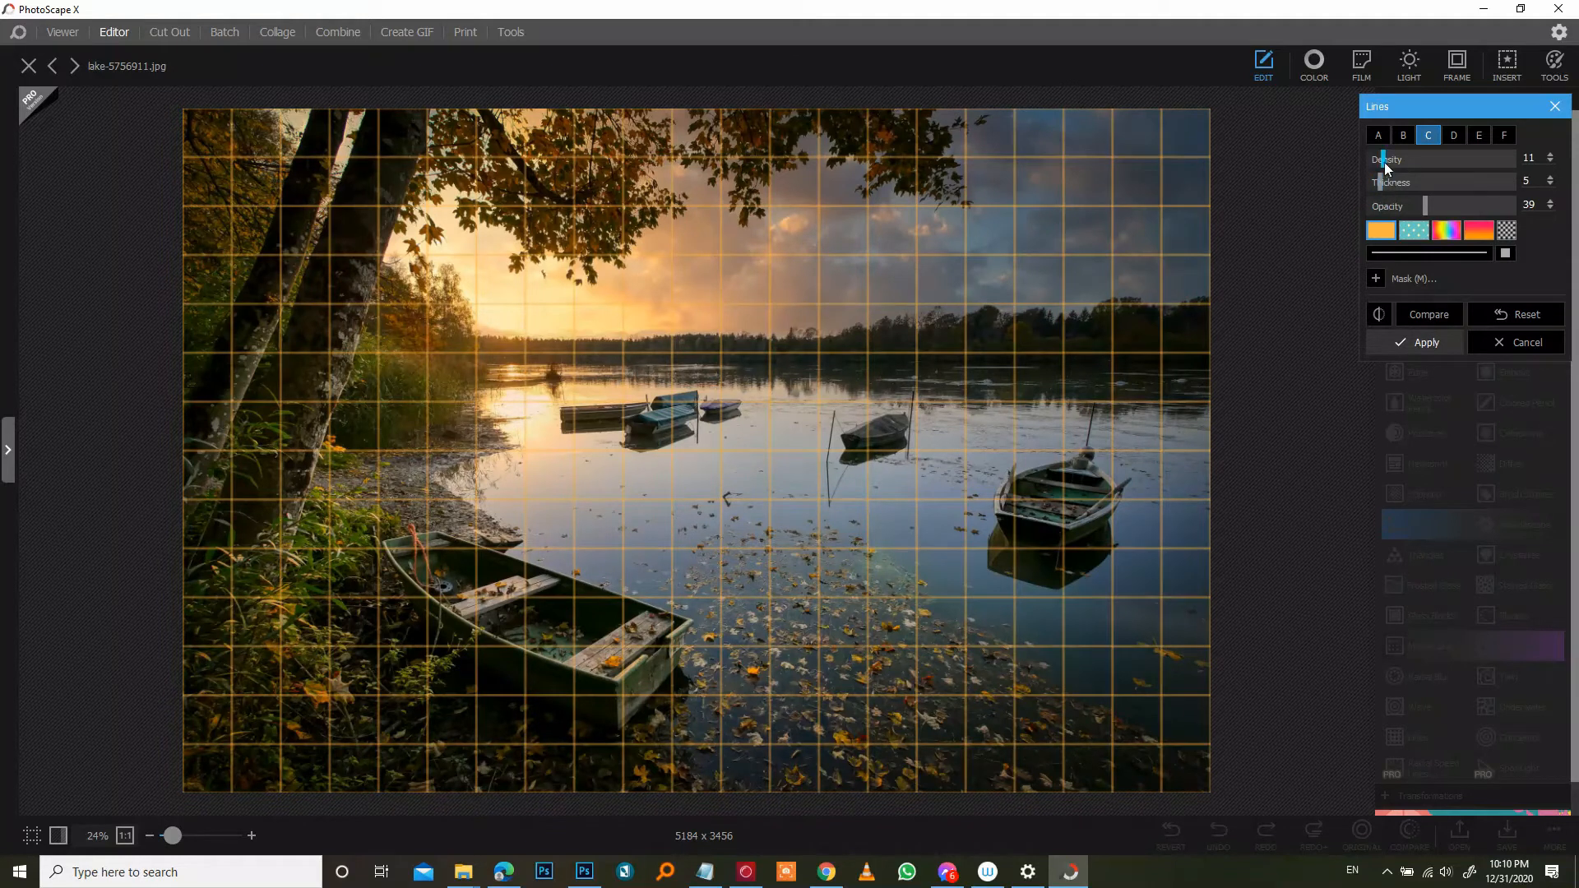
mouse_move(1396, 163)
mouse_down()
mouse_move(1371, 167)
mouse_move(1385, 166)
mouse_up()
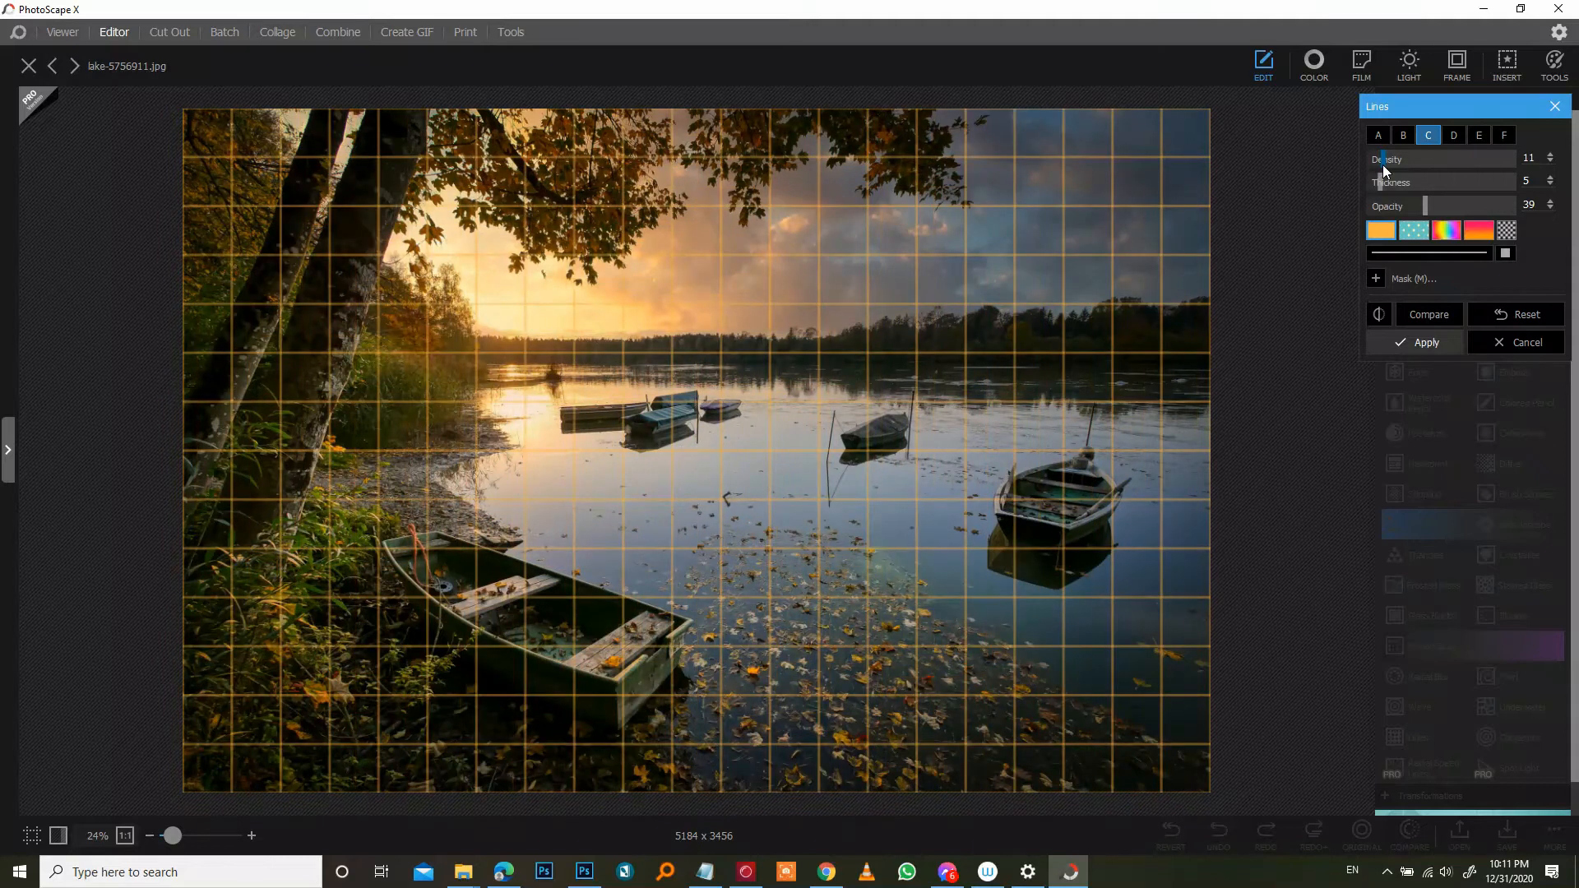
drag(1427, 208, 1379, 165)
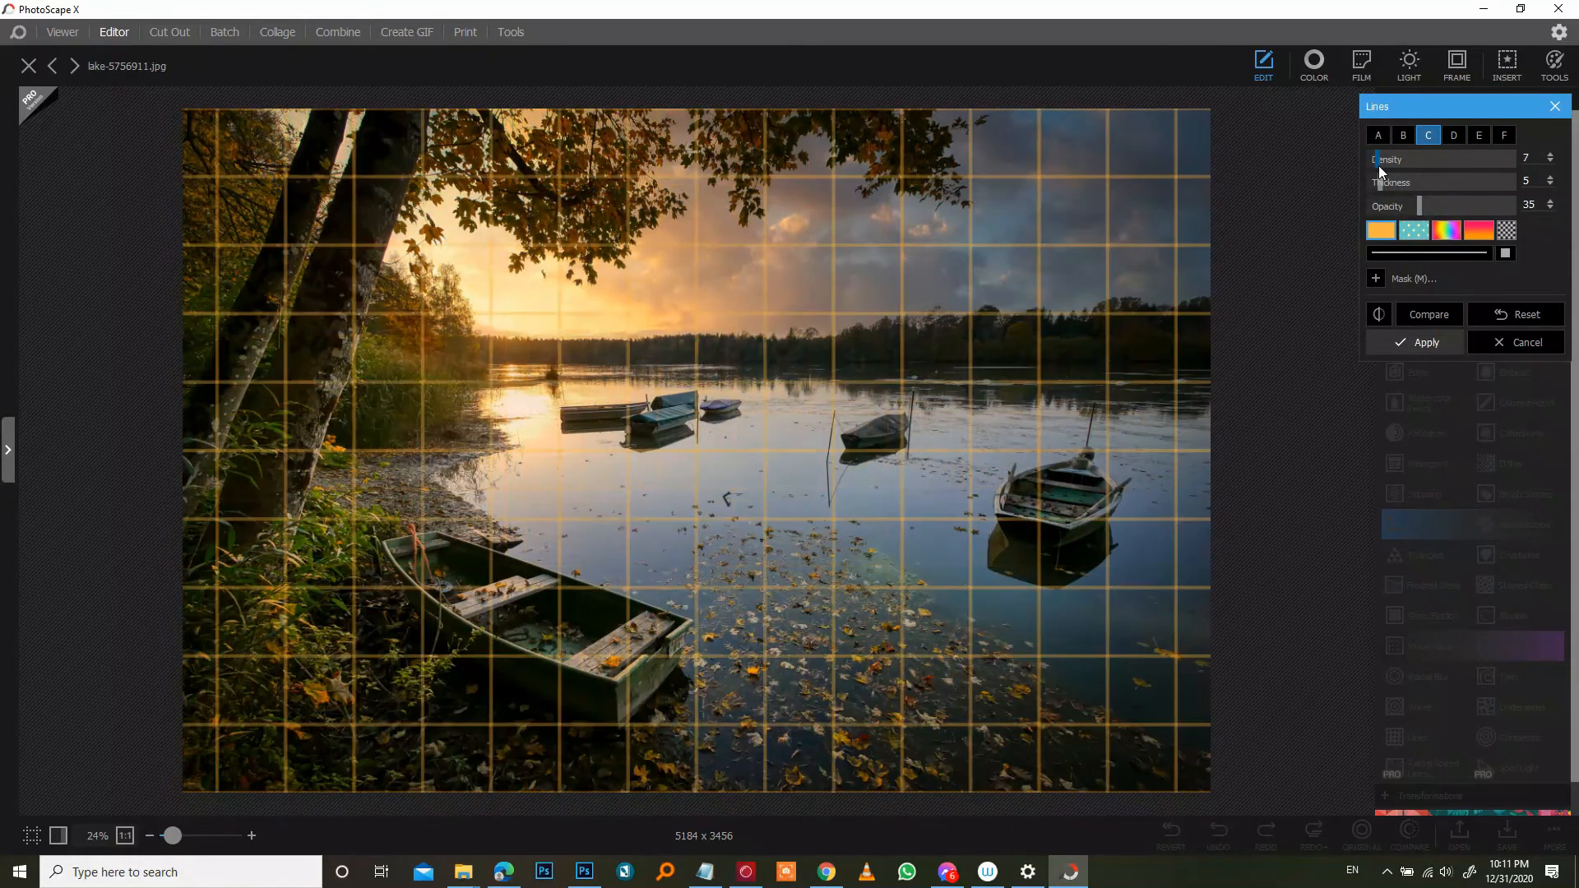
Try several dashed and dash-dot styles on the grid lines, and return to the solid line style
click(1411, 252)
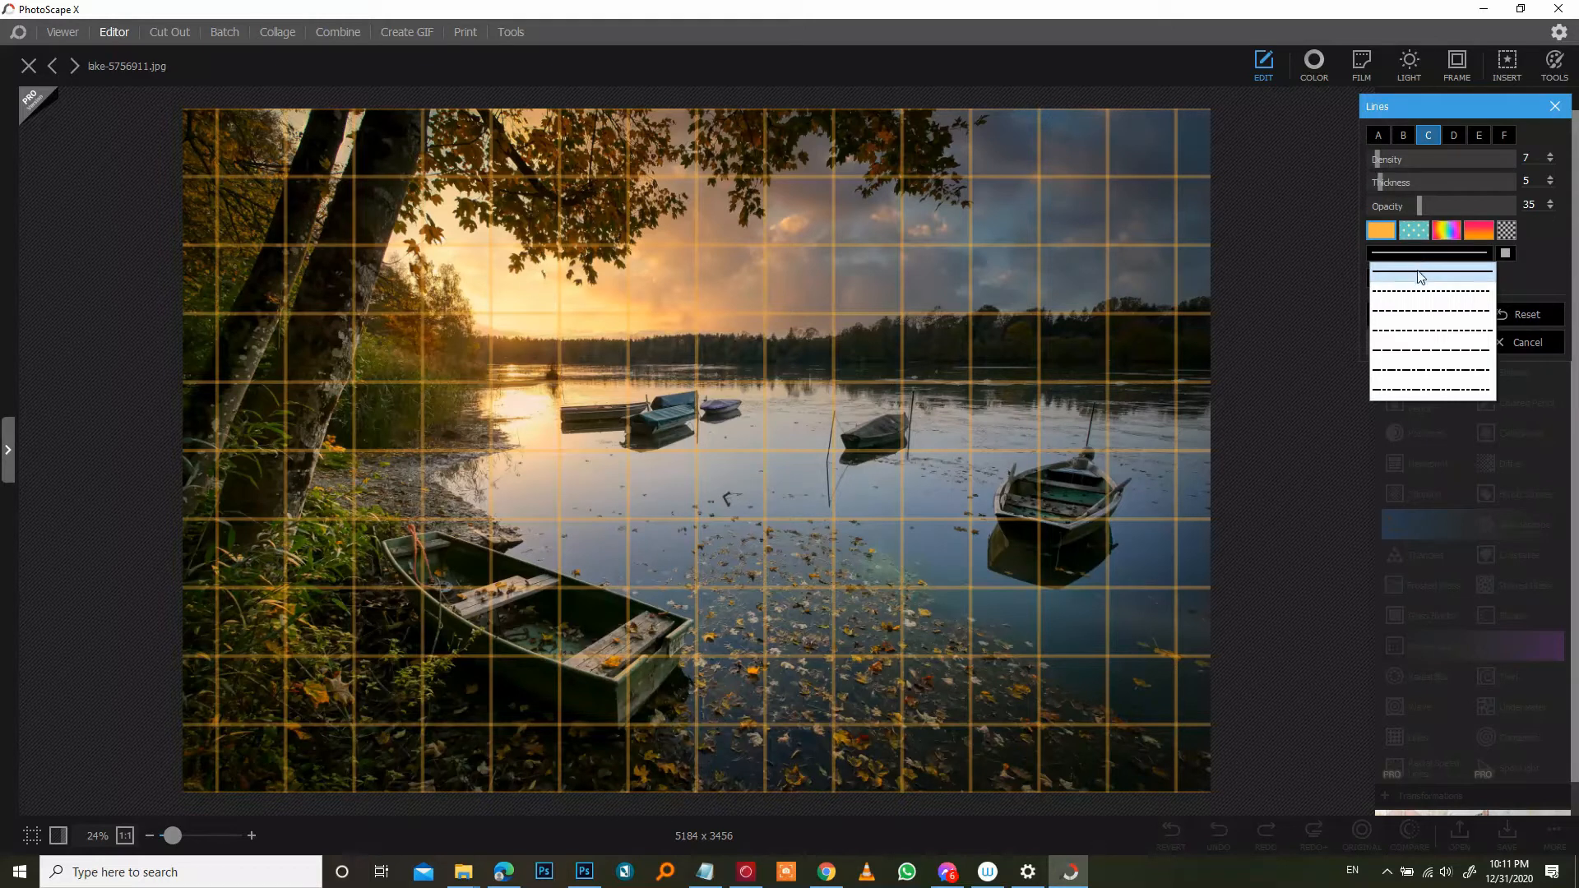
click(1418, 291)
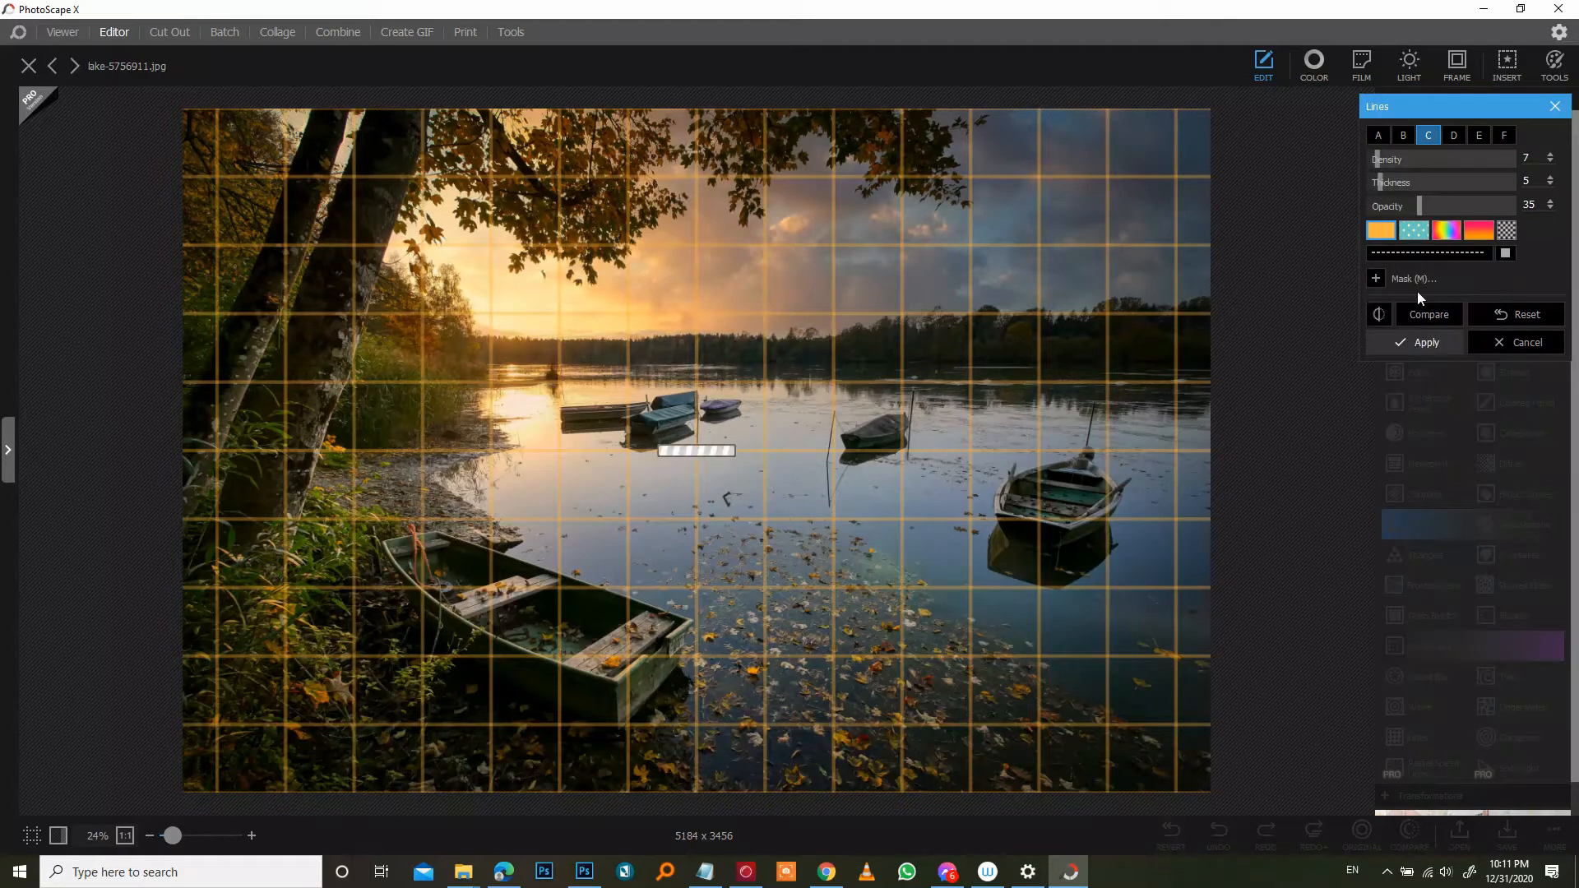
click(1428, 258)
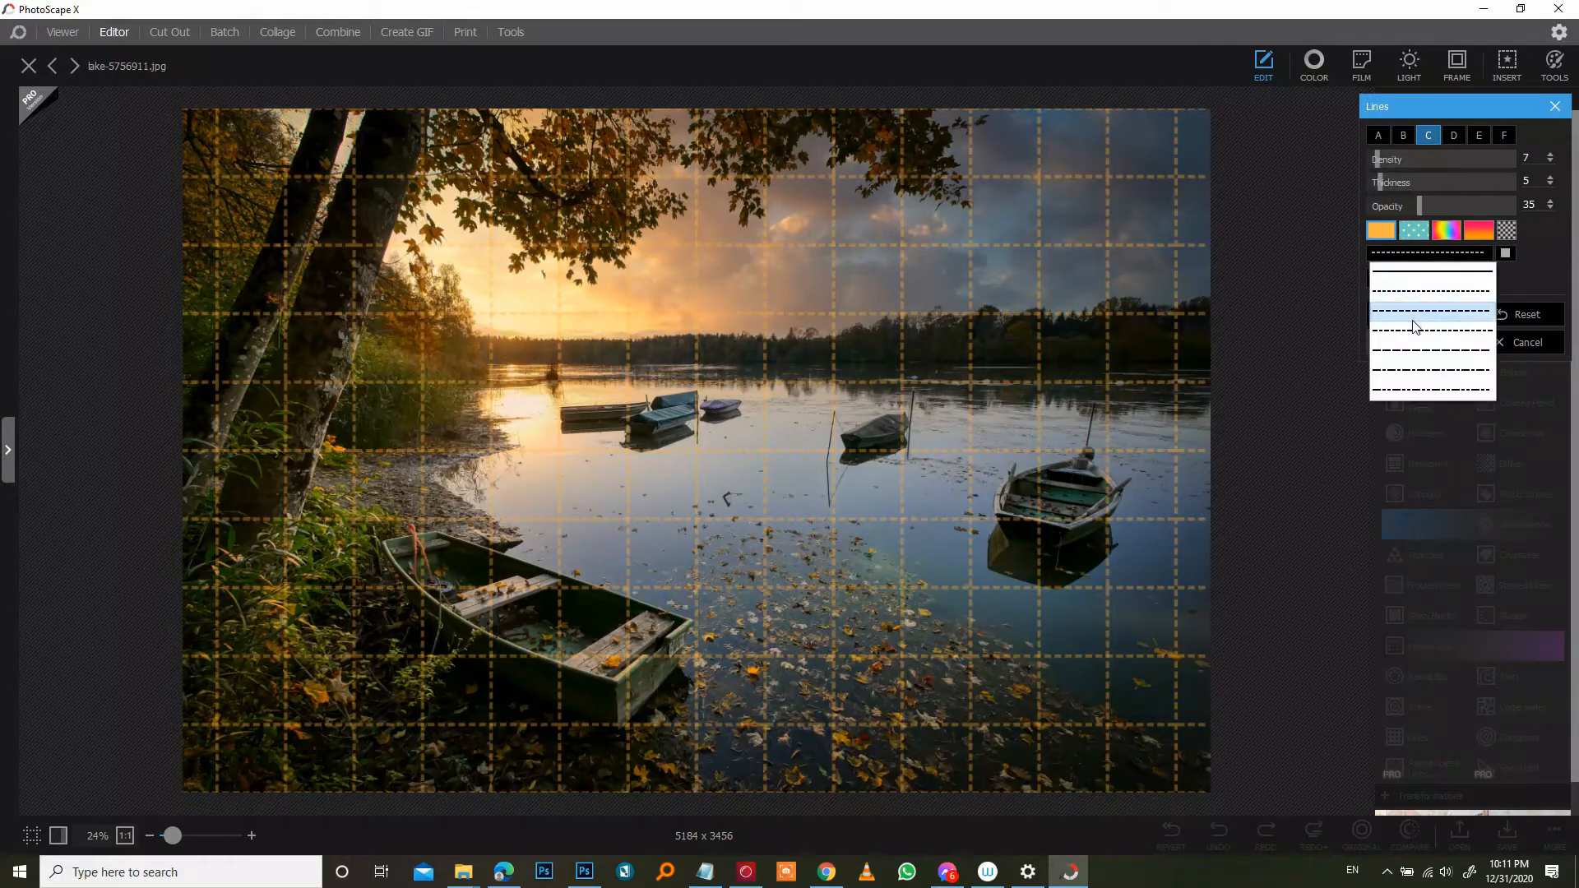
click(1414, 346)
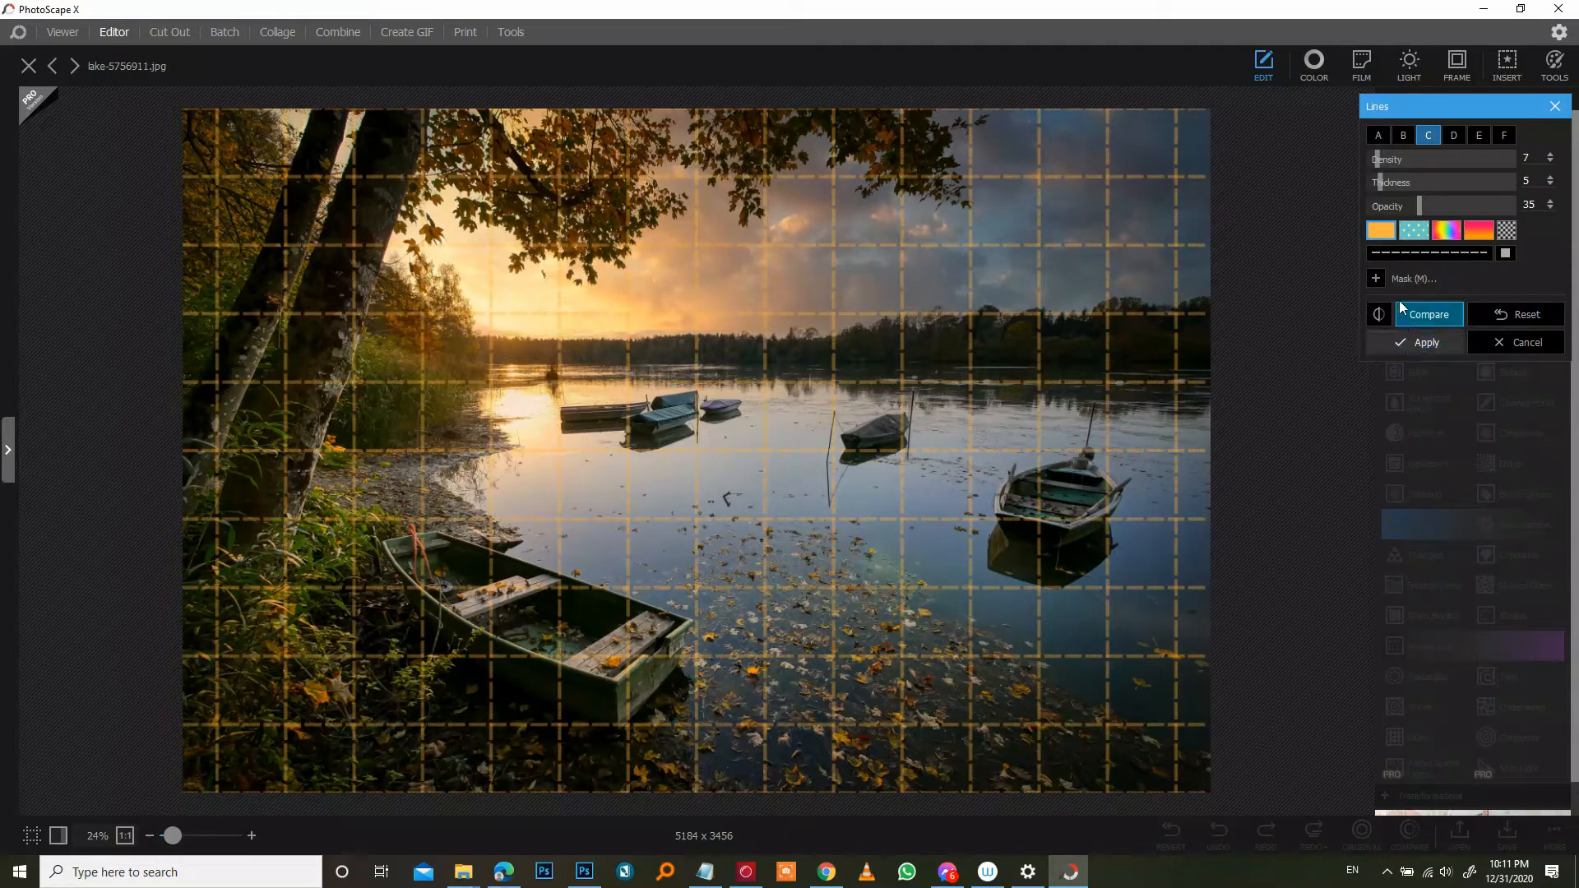
click(1428, 253)
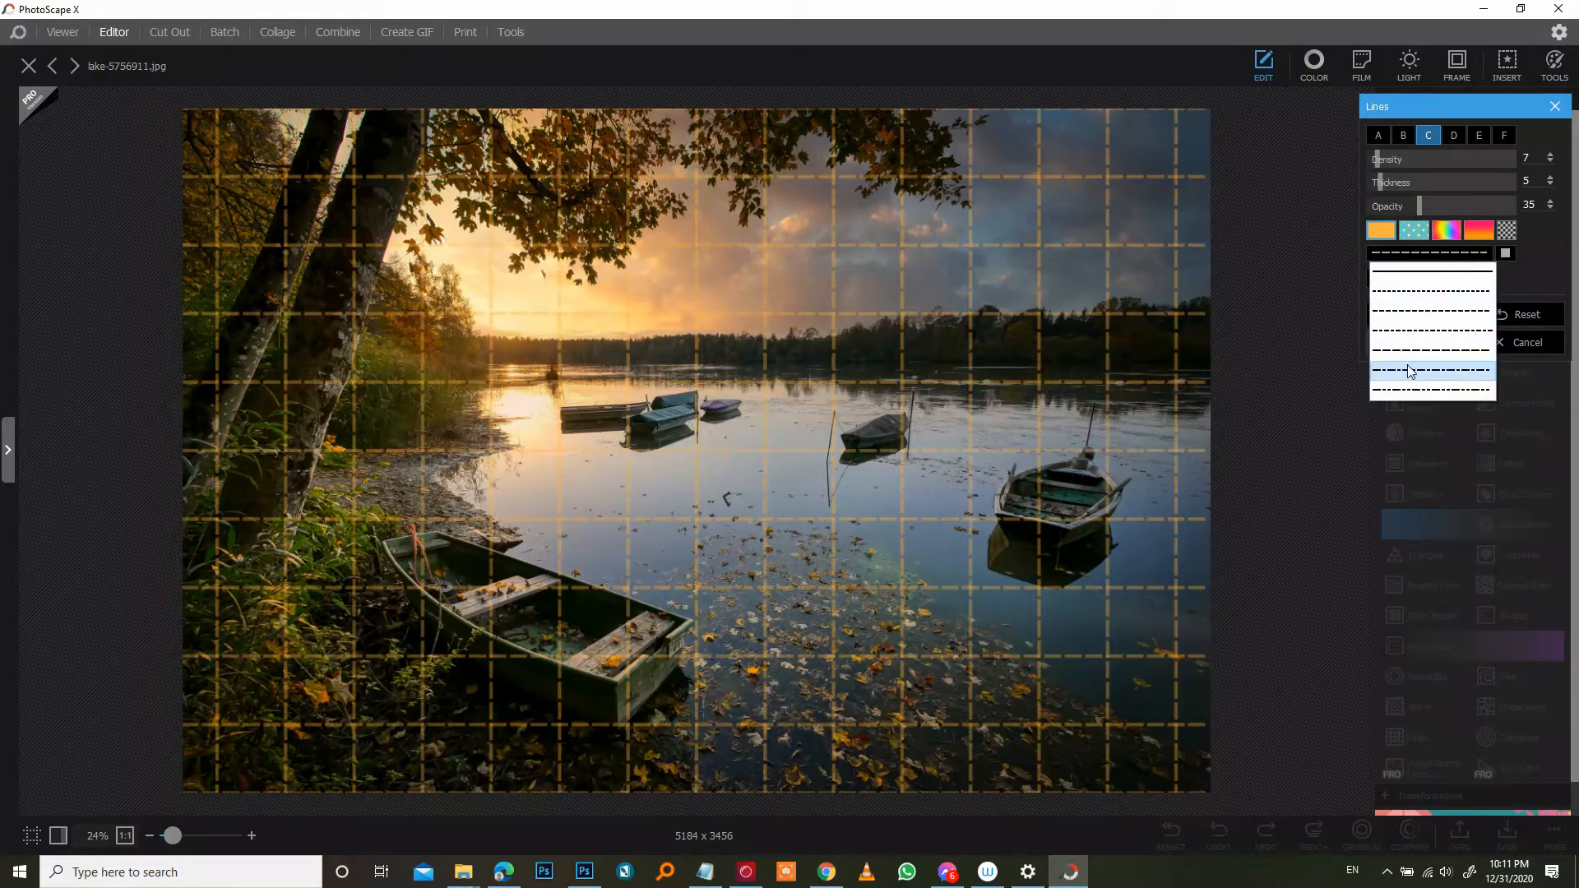
click(1409, 364)
click(1420, 258)
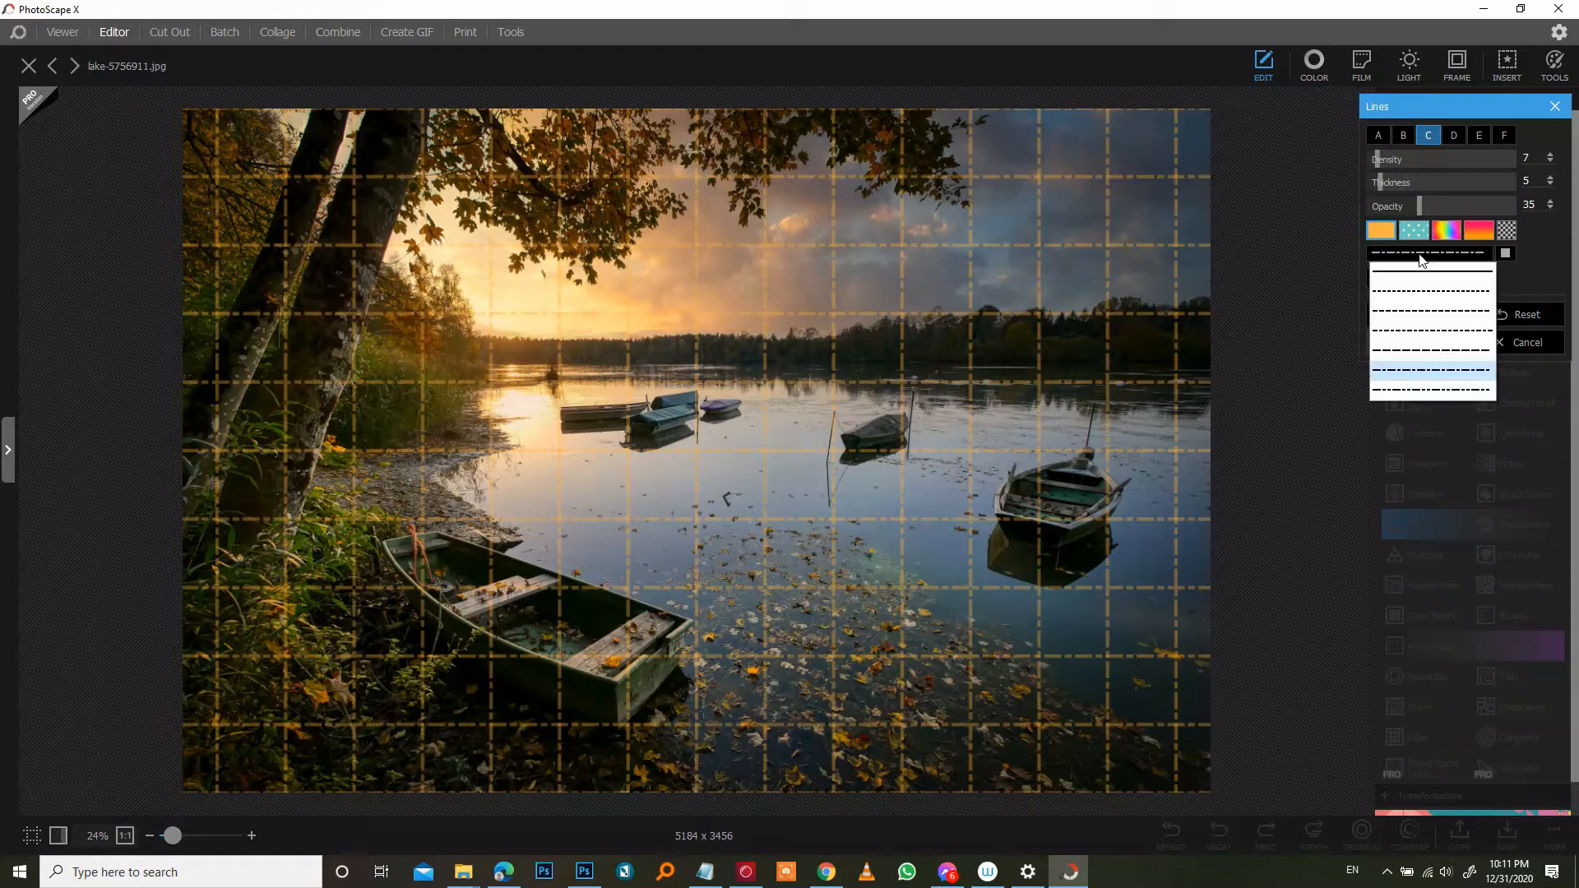
click(1405, 387)
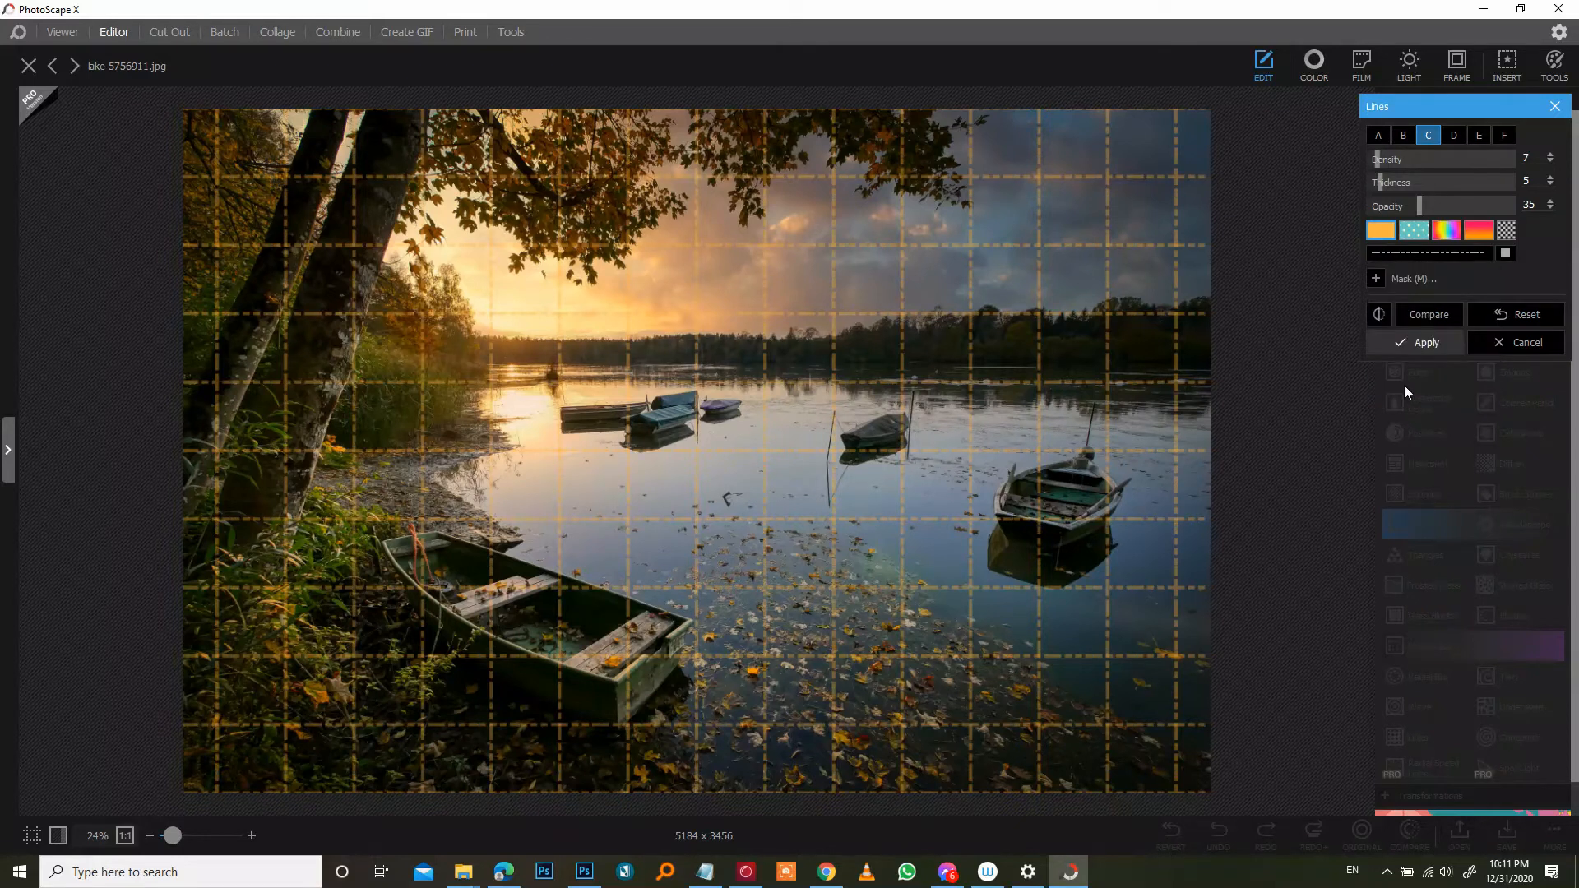
click(1421, 251)
click(1427, 269)
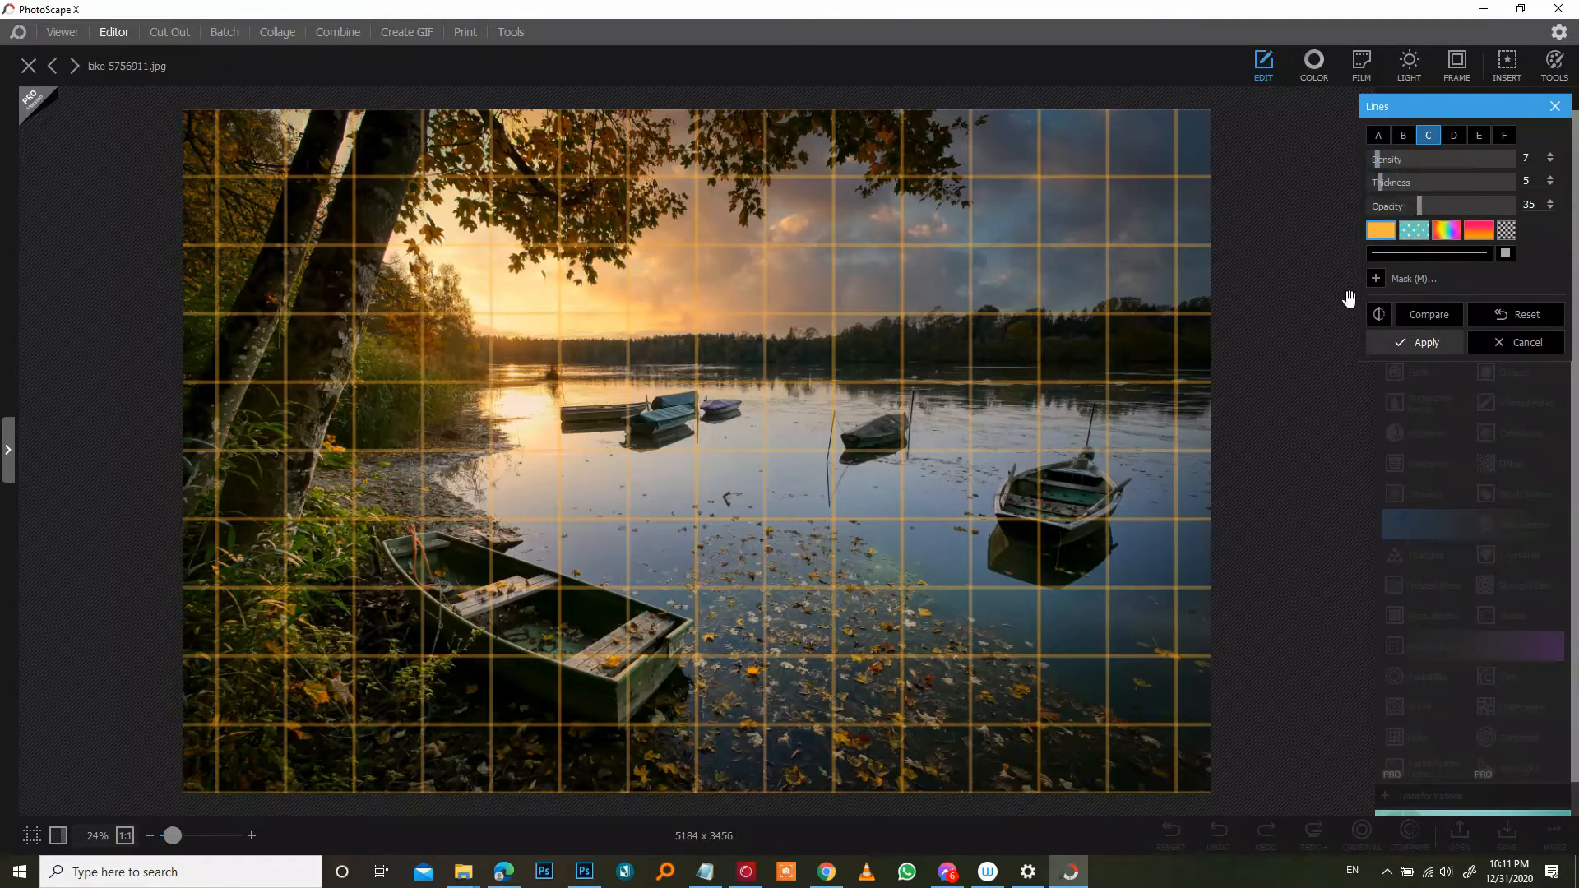
Try the line patterns A, B, C and D on the photo
click(1379, 136)
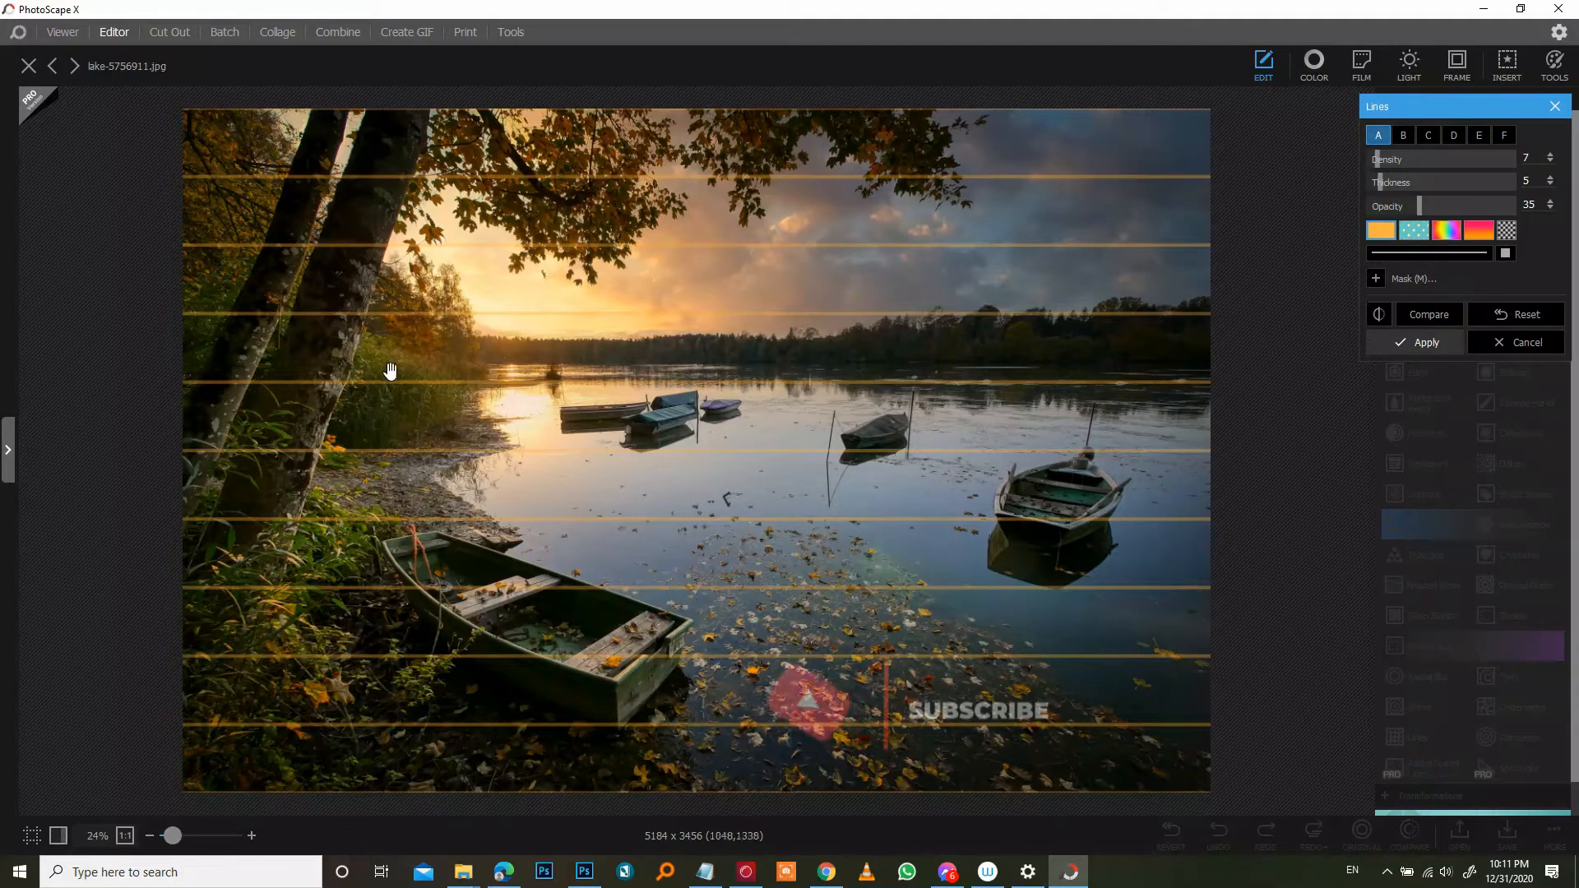
click(1404, 134)
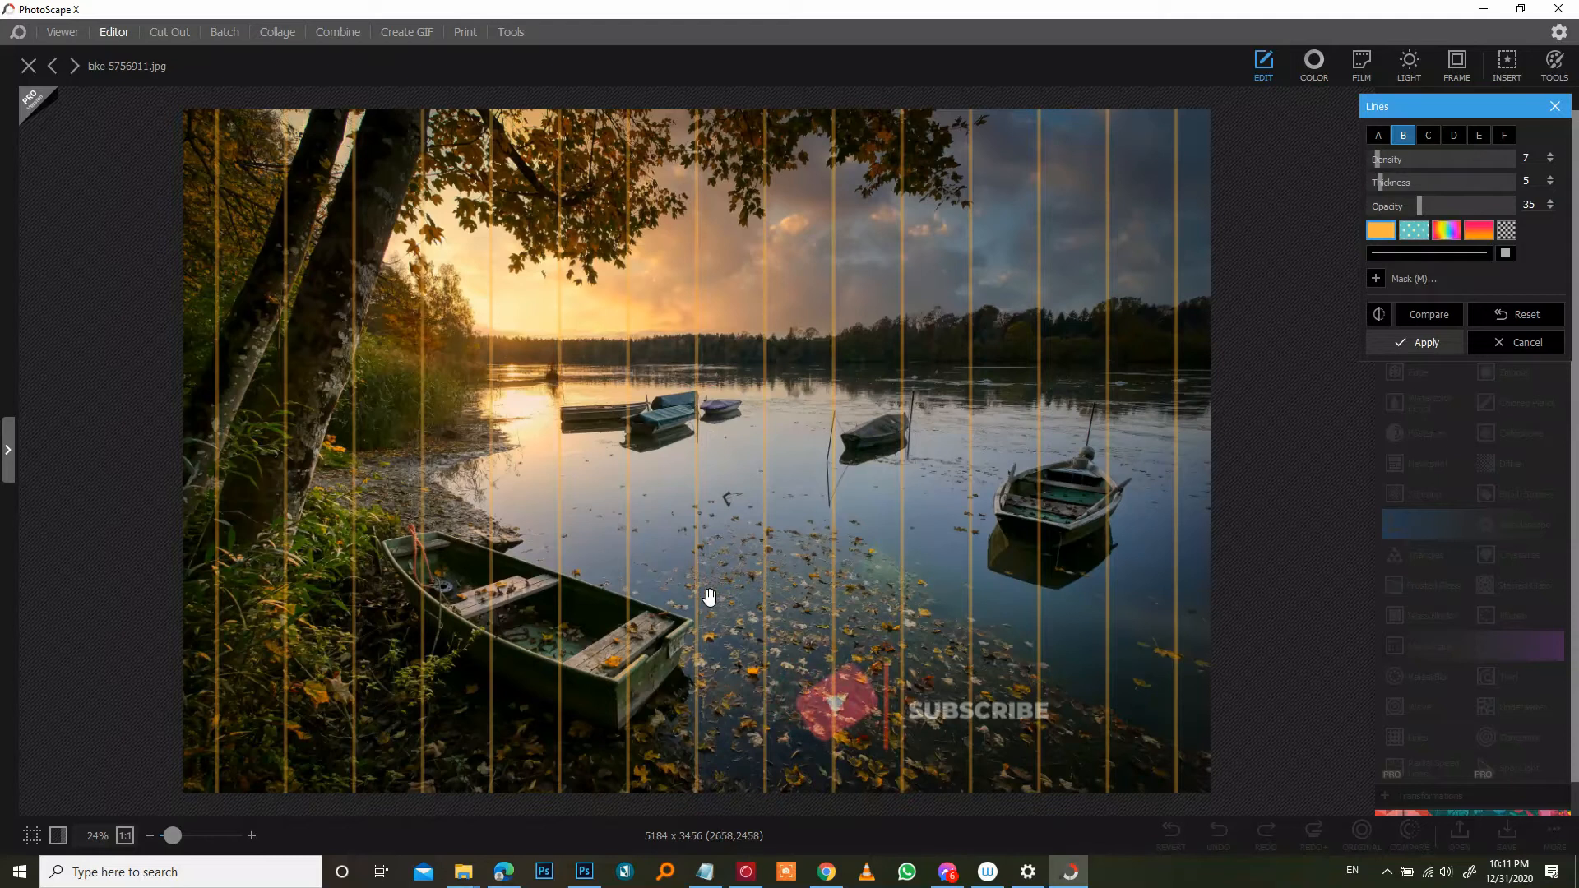
click(1380, 137)
click(1403, 137)
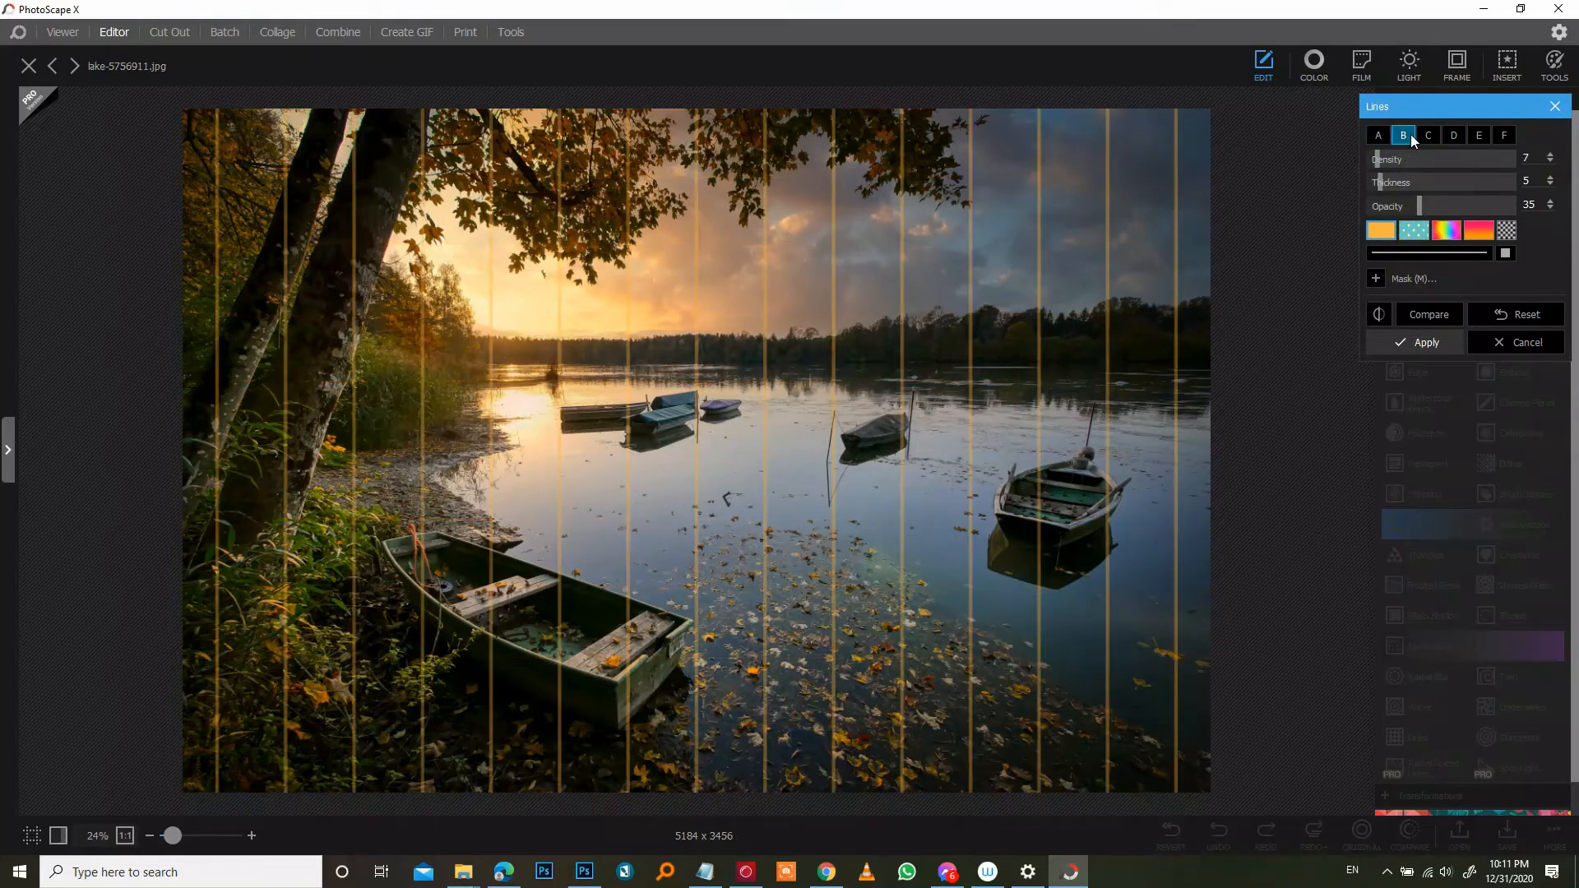
click(1428, 135)
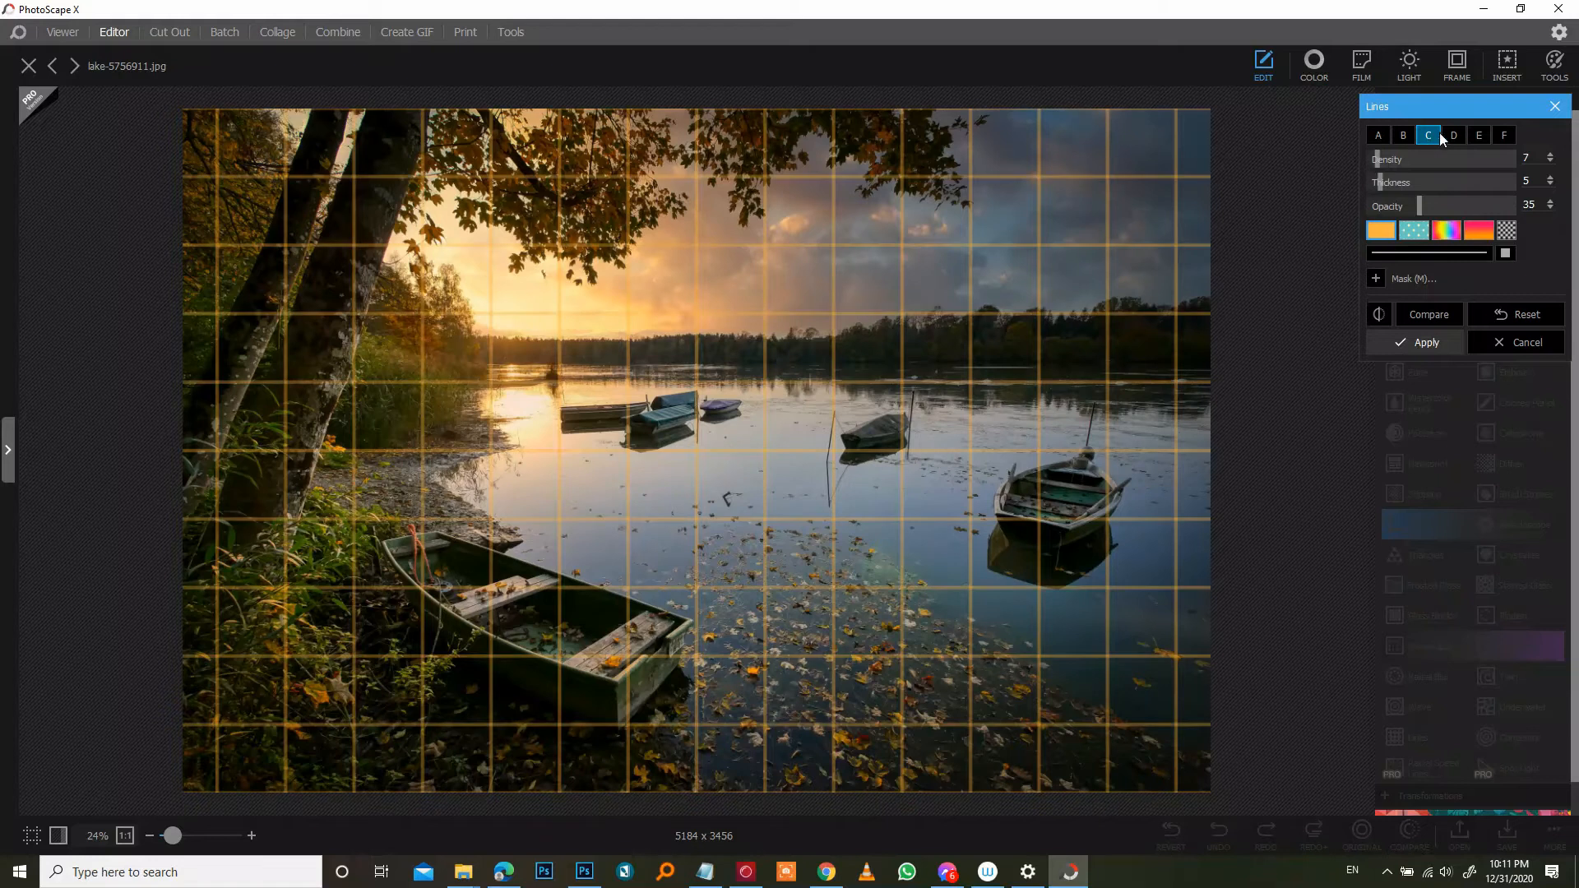
click(1453, 135)
Choose line pattern E and set density 15, thickness 9, angle -45 and opacity 56
click(1477, 136)
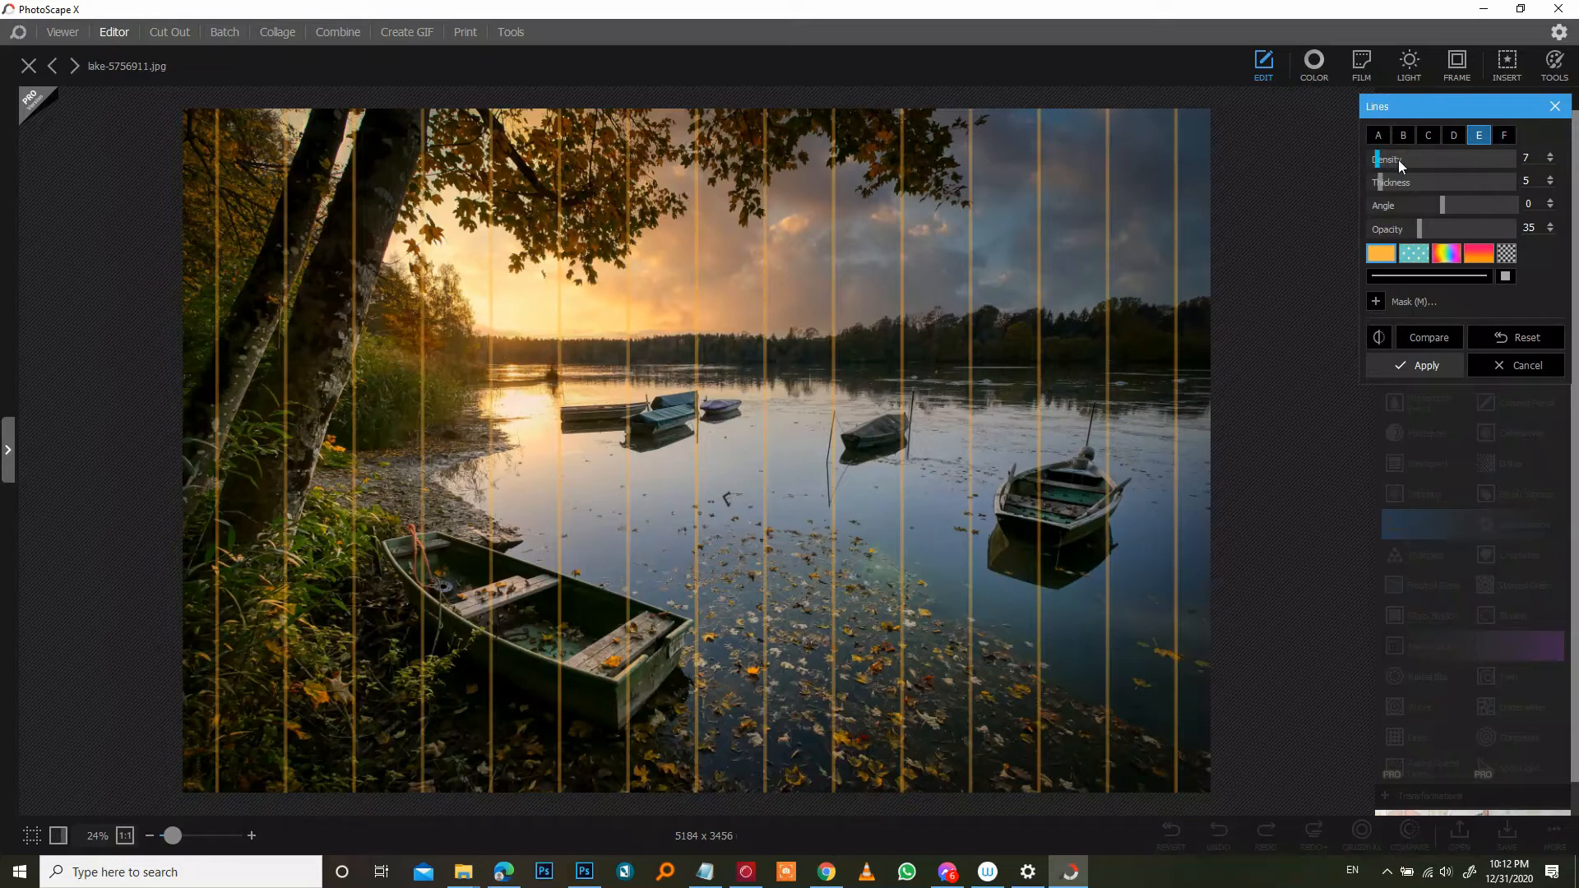
drag(1379, 161, 1408, 206)
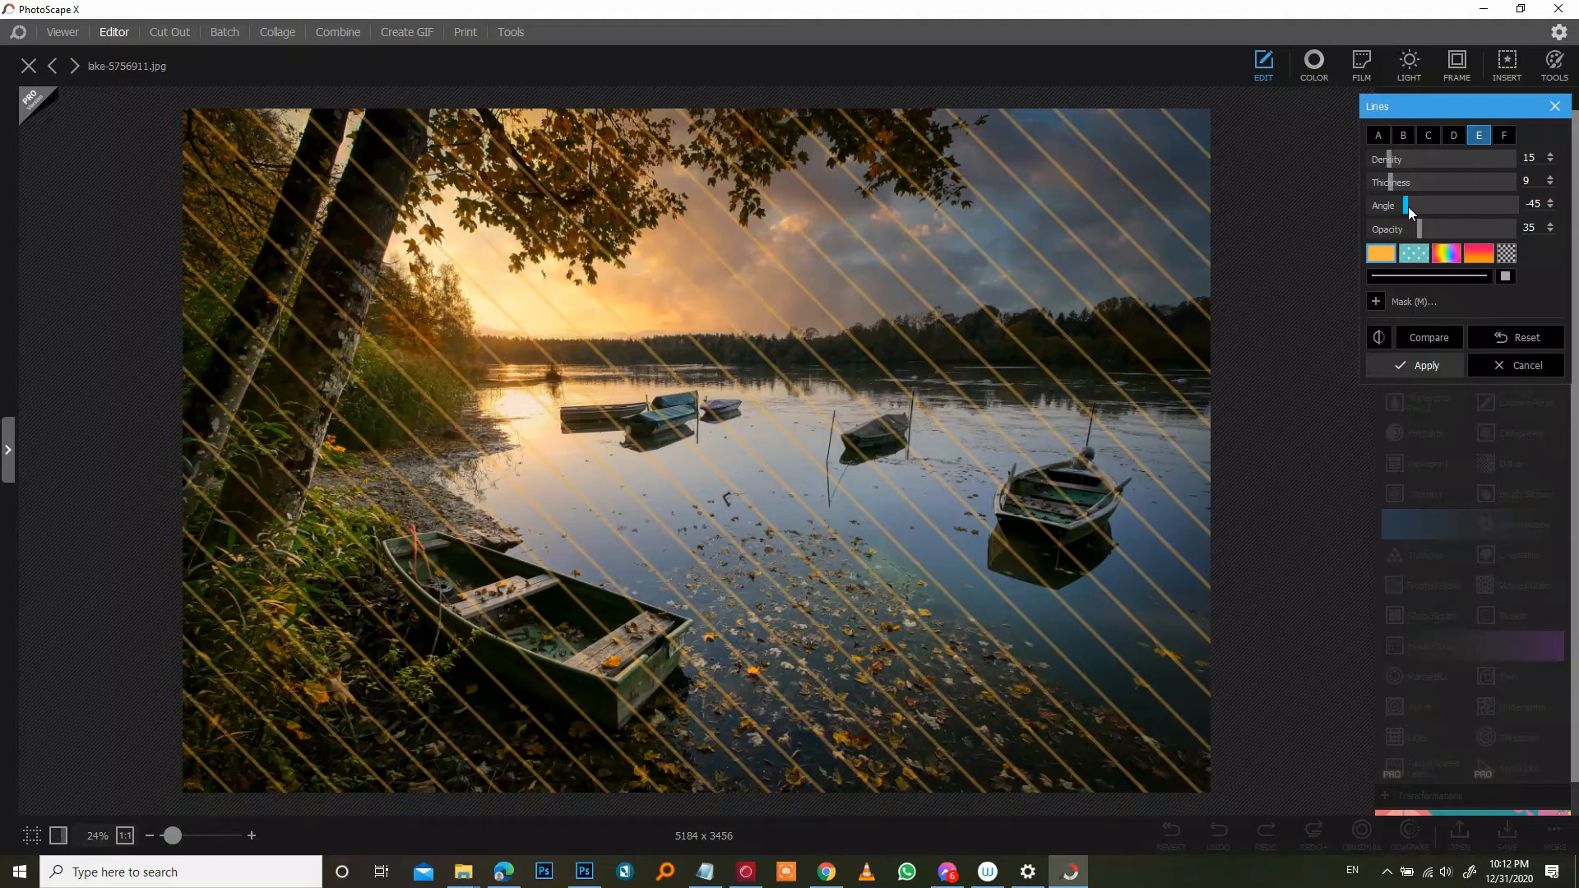
click(1408, 229)
drag(1406, 229, 1451, 232)
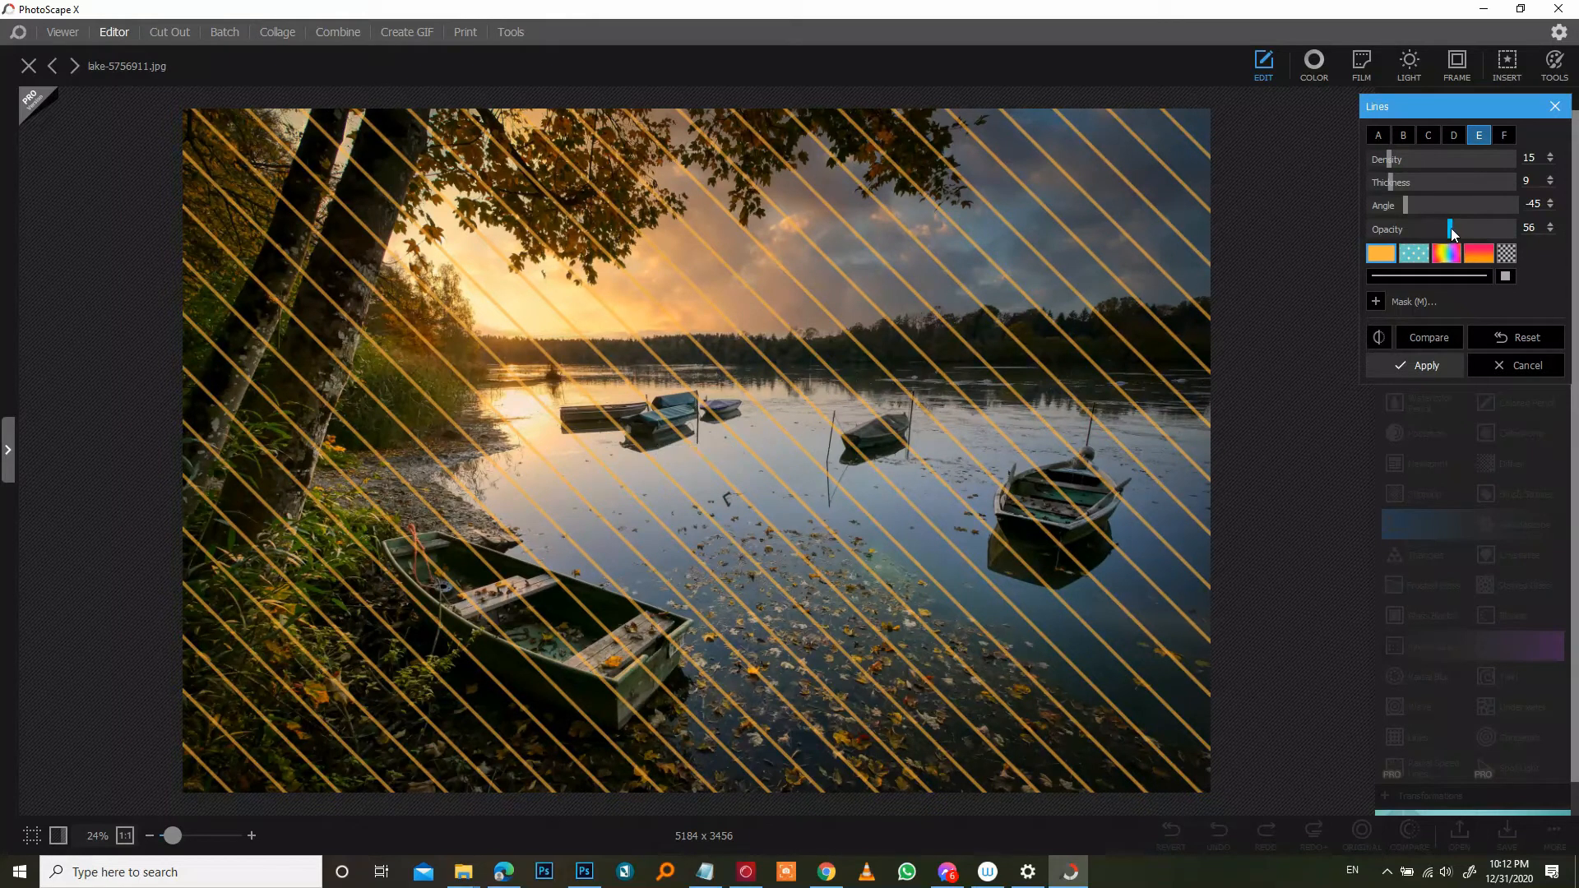
Choose the crossed line pattern F and set its density to 17
click(1500, 136)
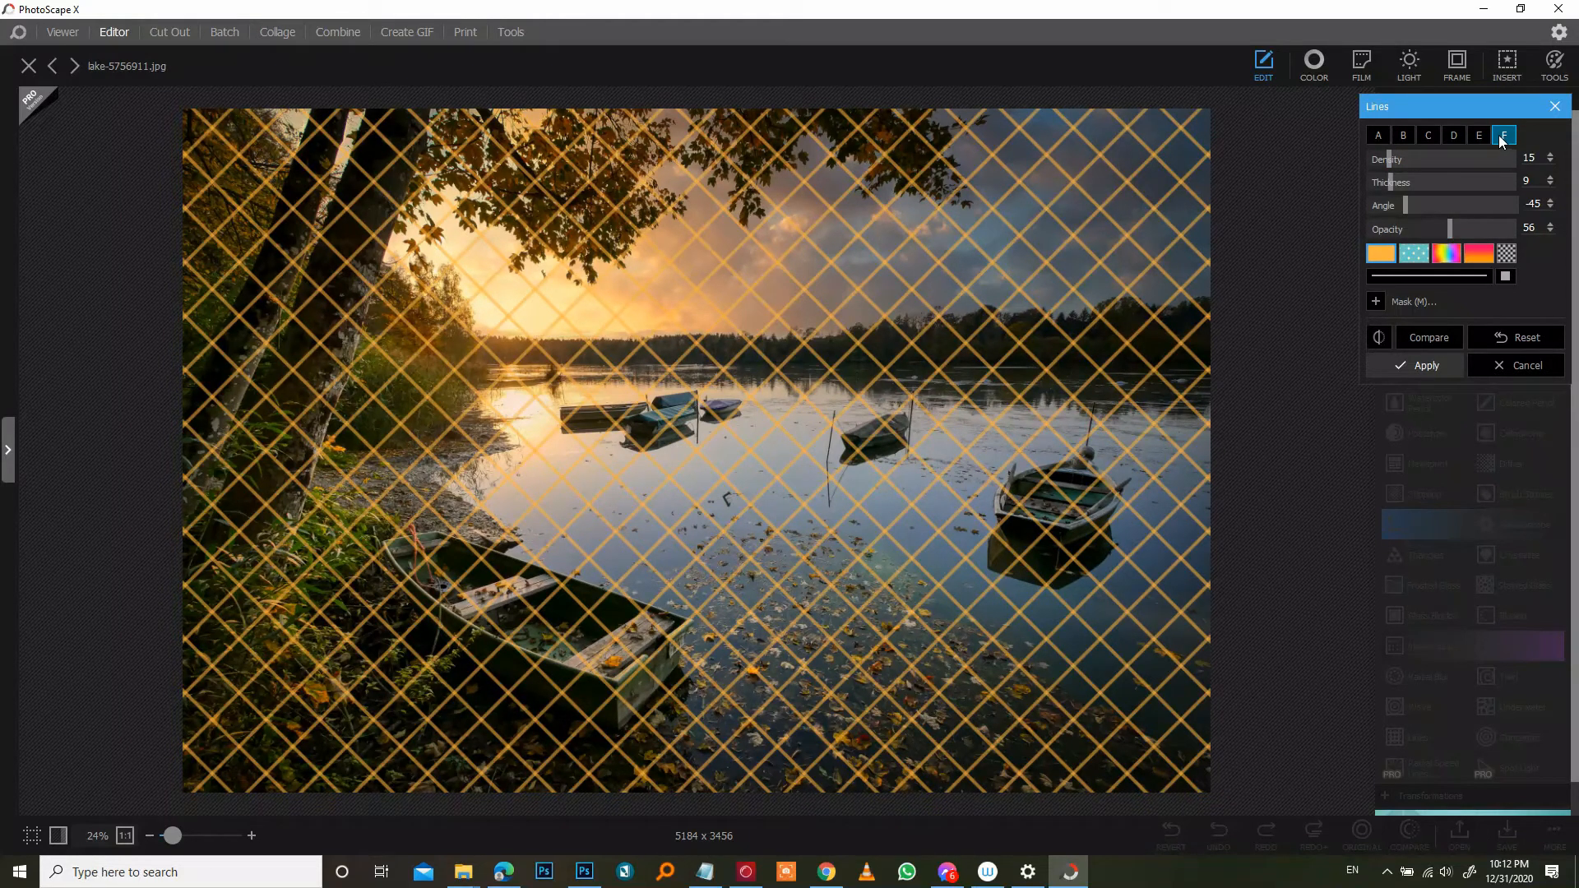
drag(1390, 162, 1387, 165)
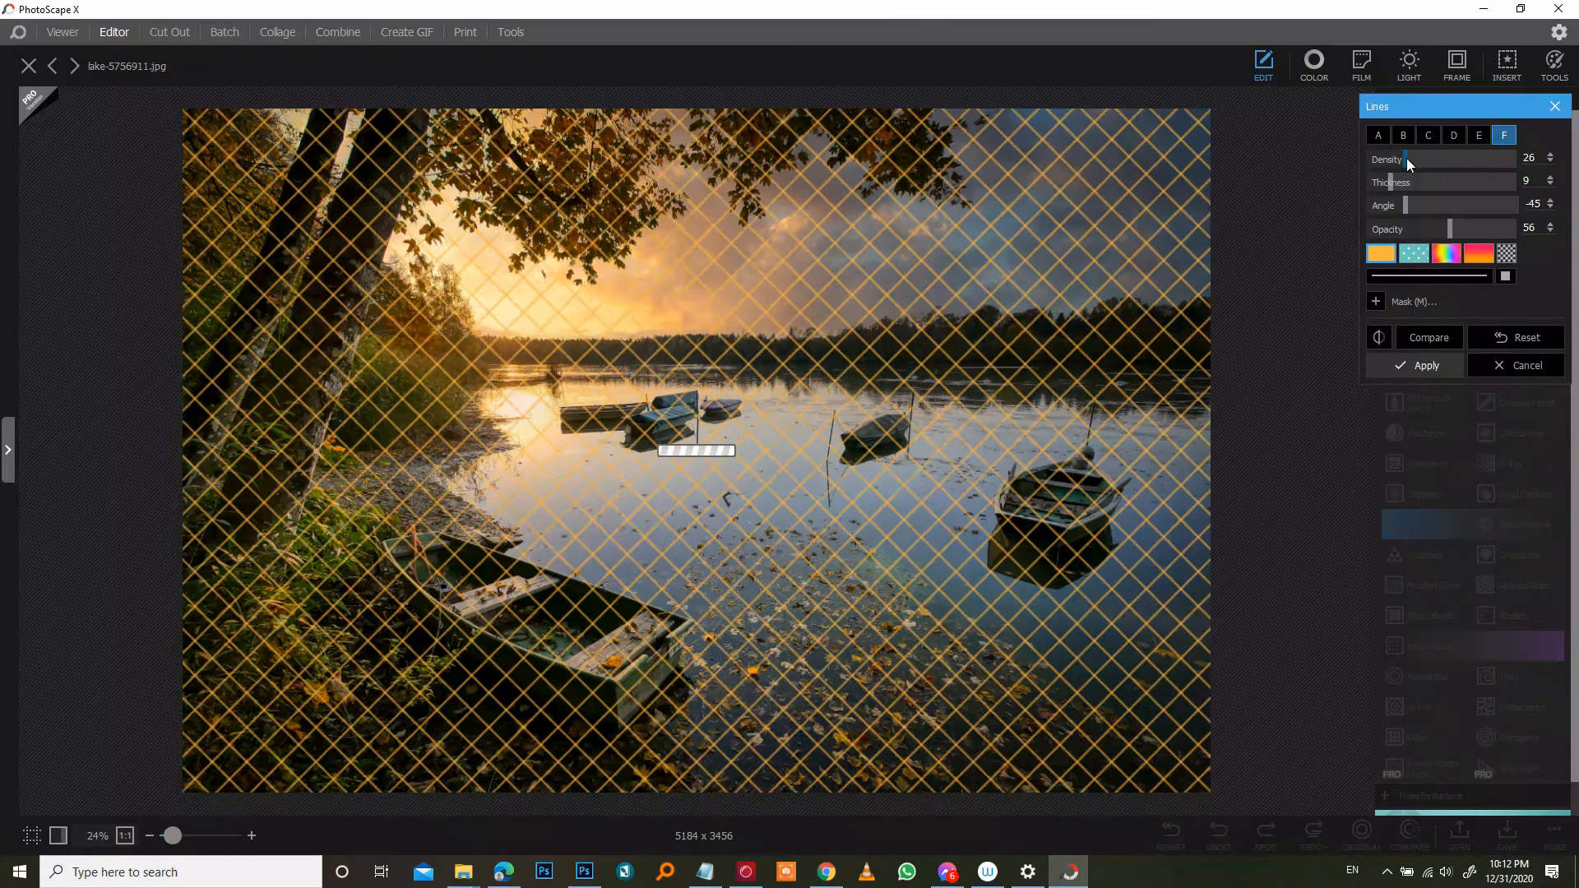
drag(1386, 167, 1396, 169)
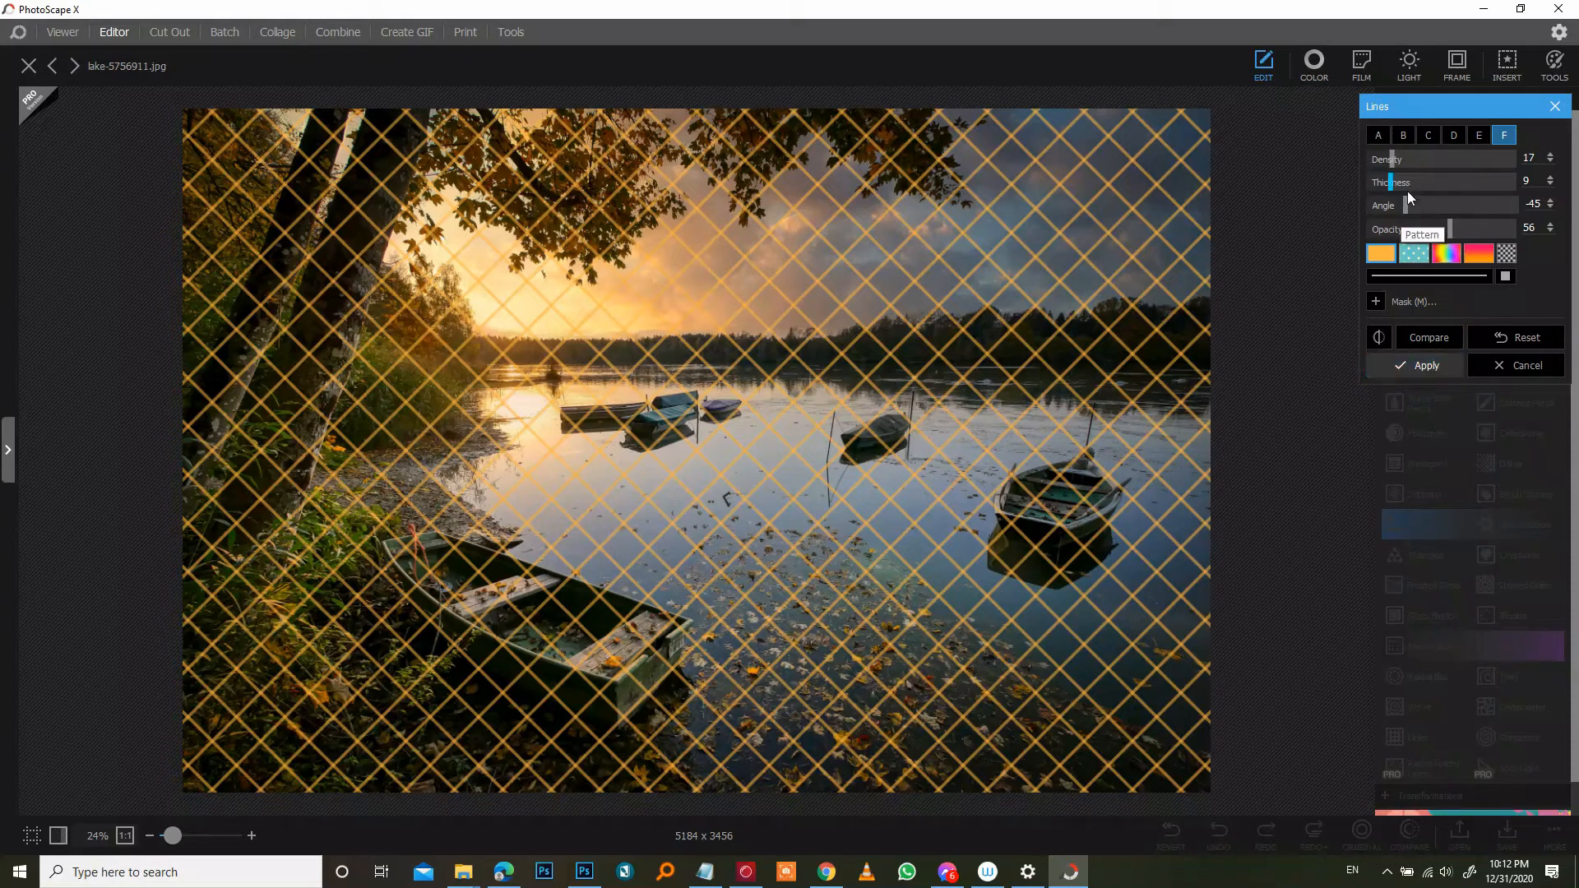
Switch the lines to the square grid pattern C and apply the effect to the photo
click(1403, 135)
click(1427, 136)
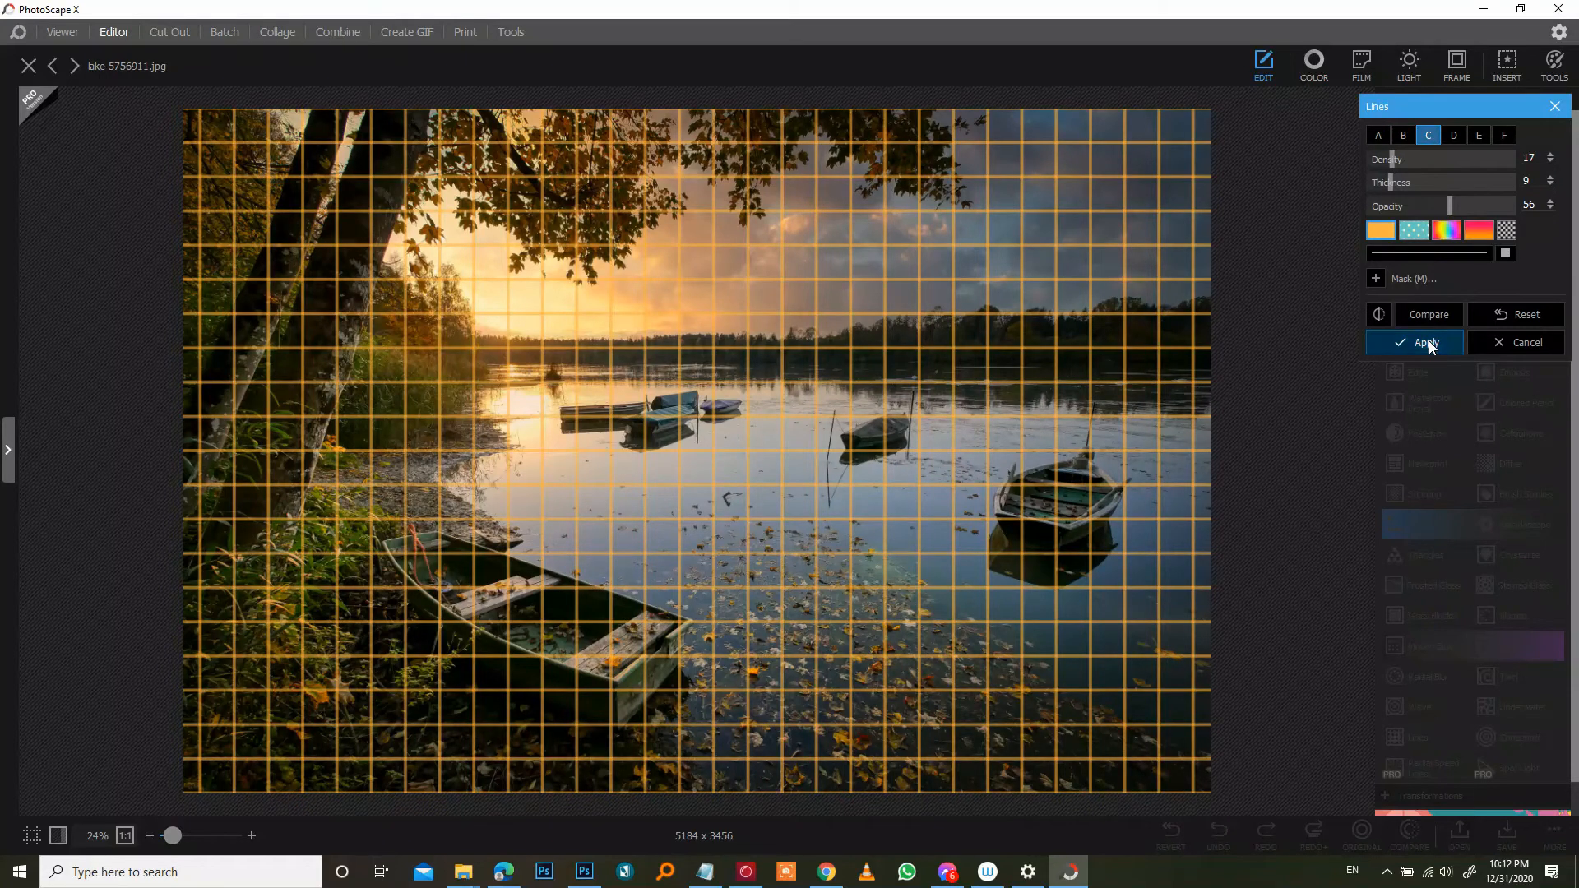
click(1429, 344)
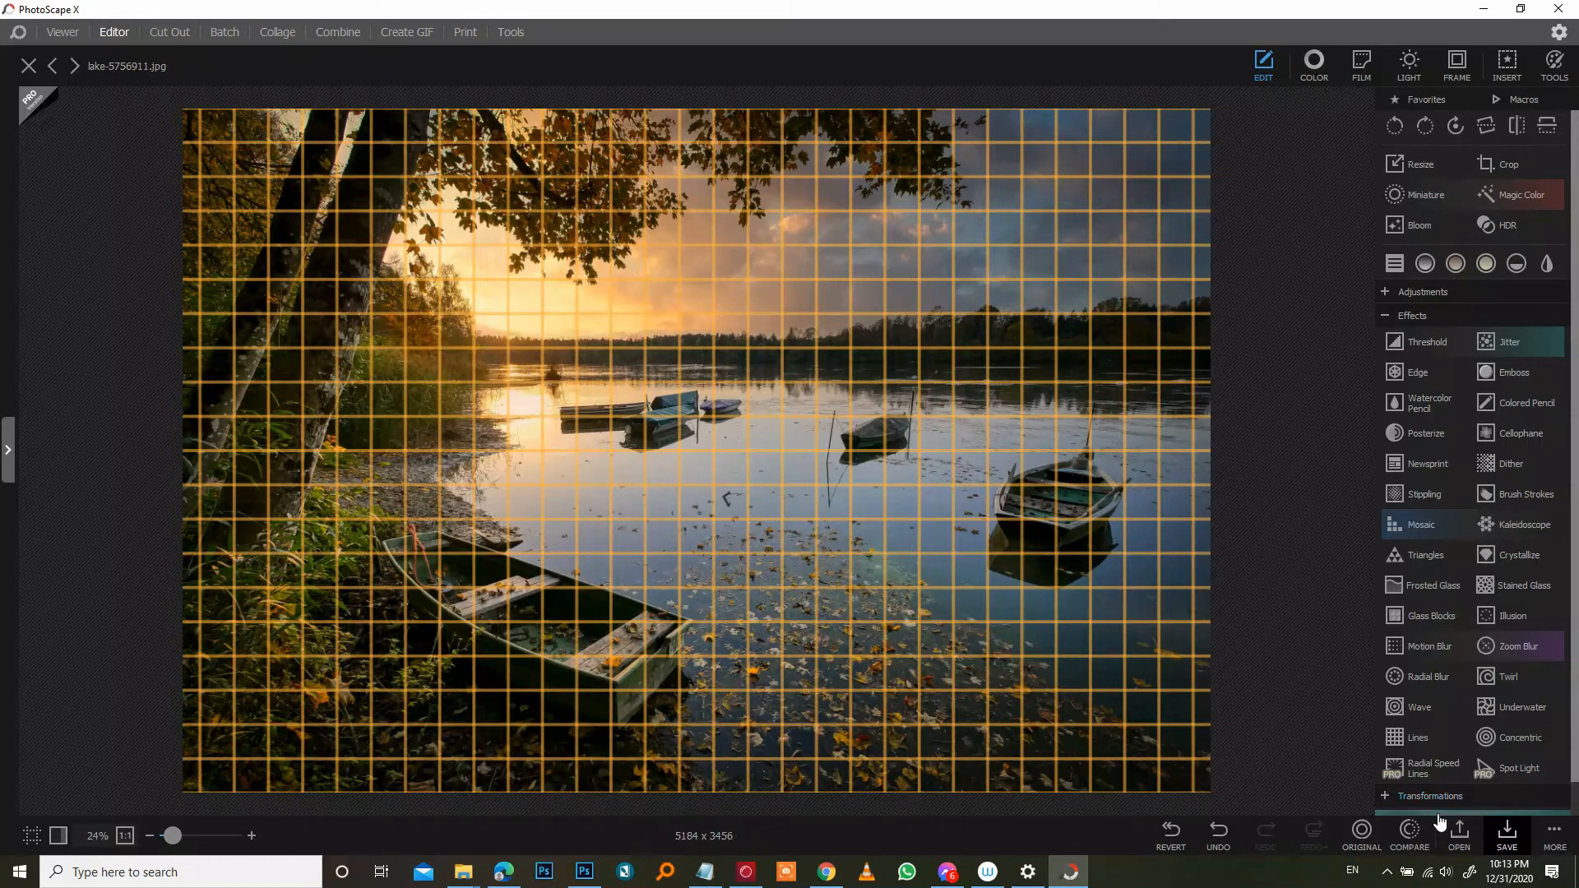
Save the edited photo as a new JPEG named "lake-5756911 A" in New folder (2)
click(1507, 843)
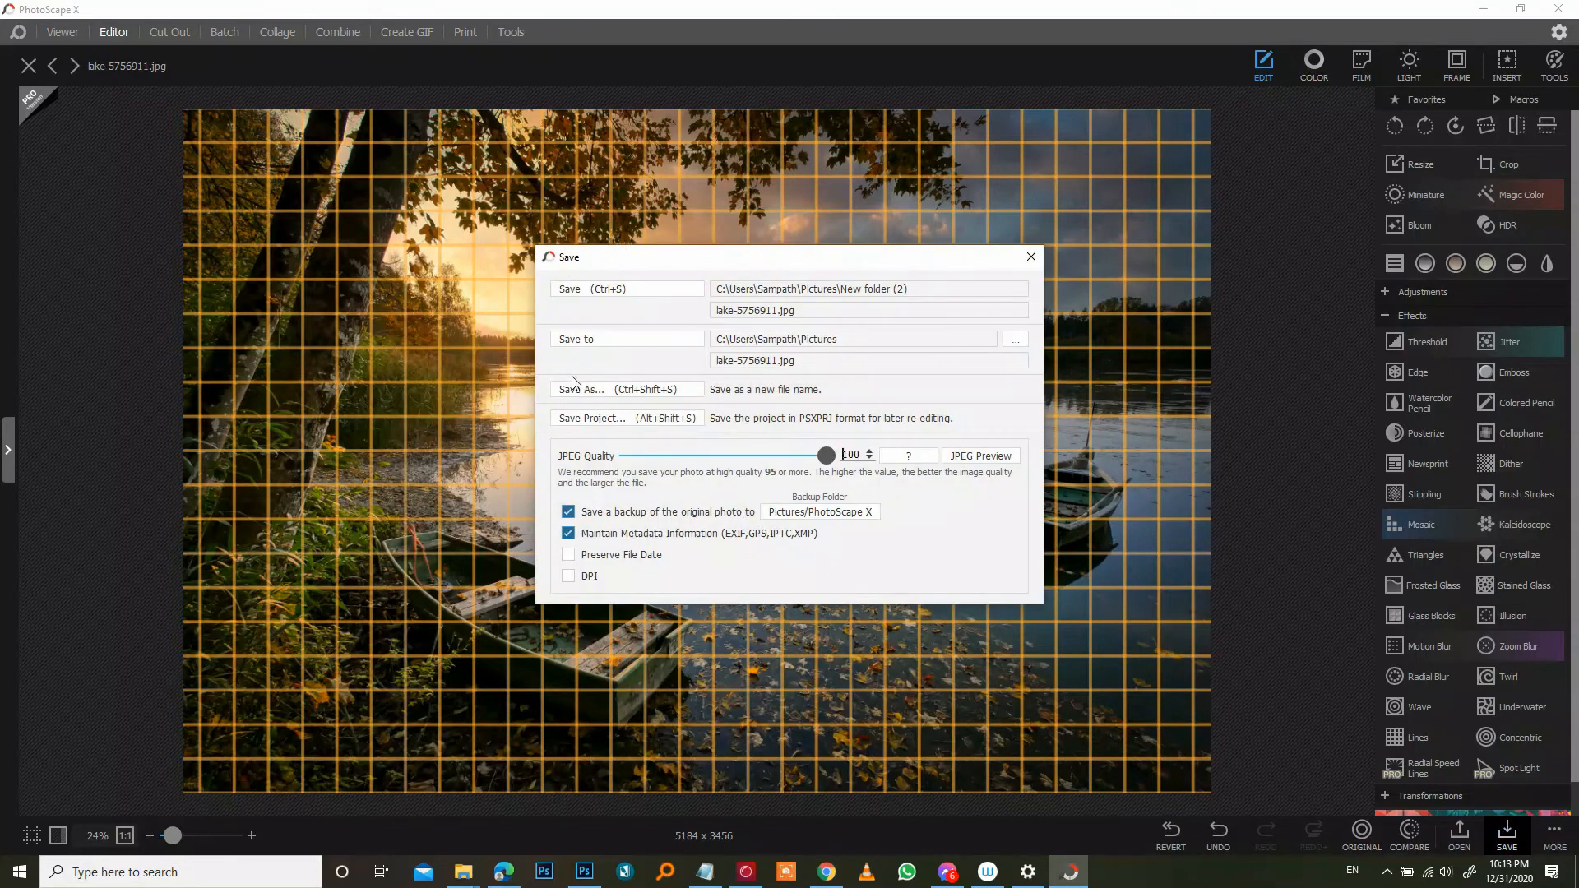
click(578, 389)
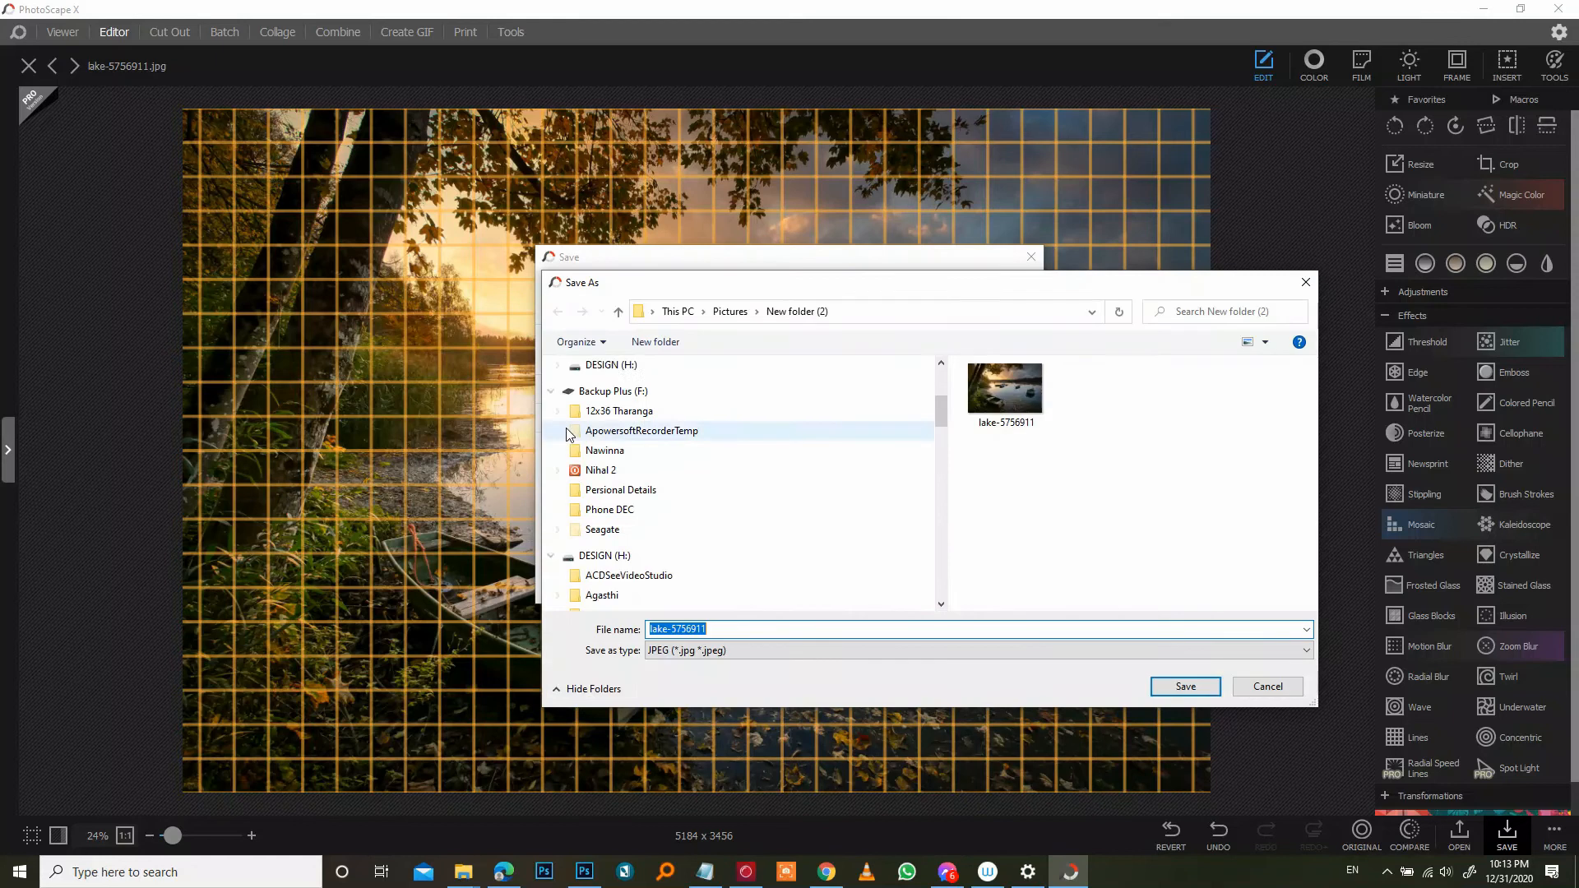
click(715, 629)
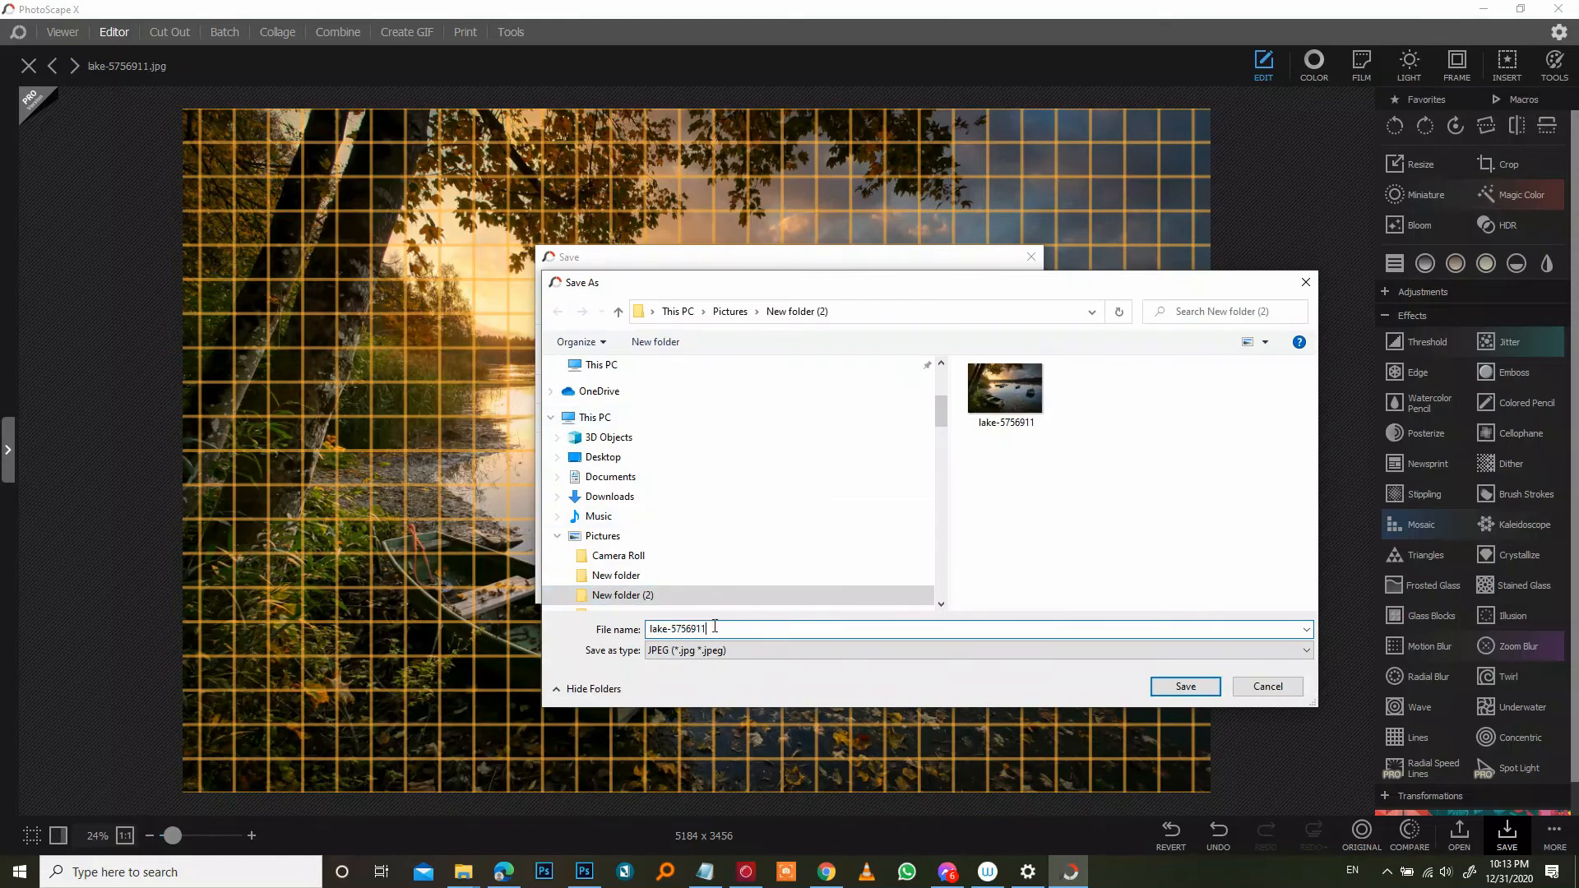
text(A)
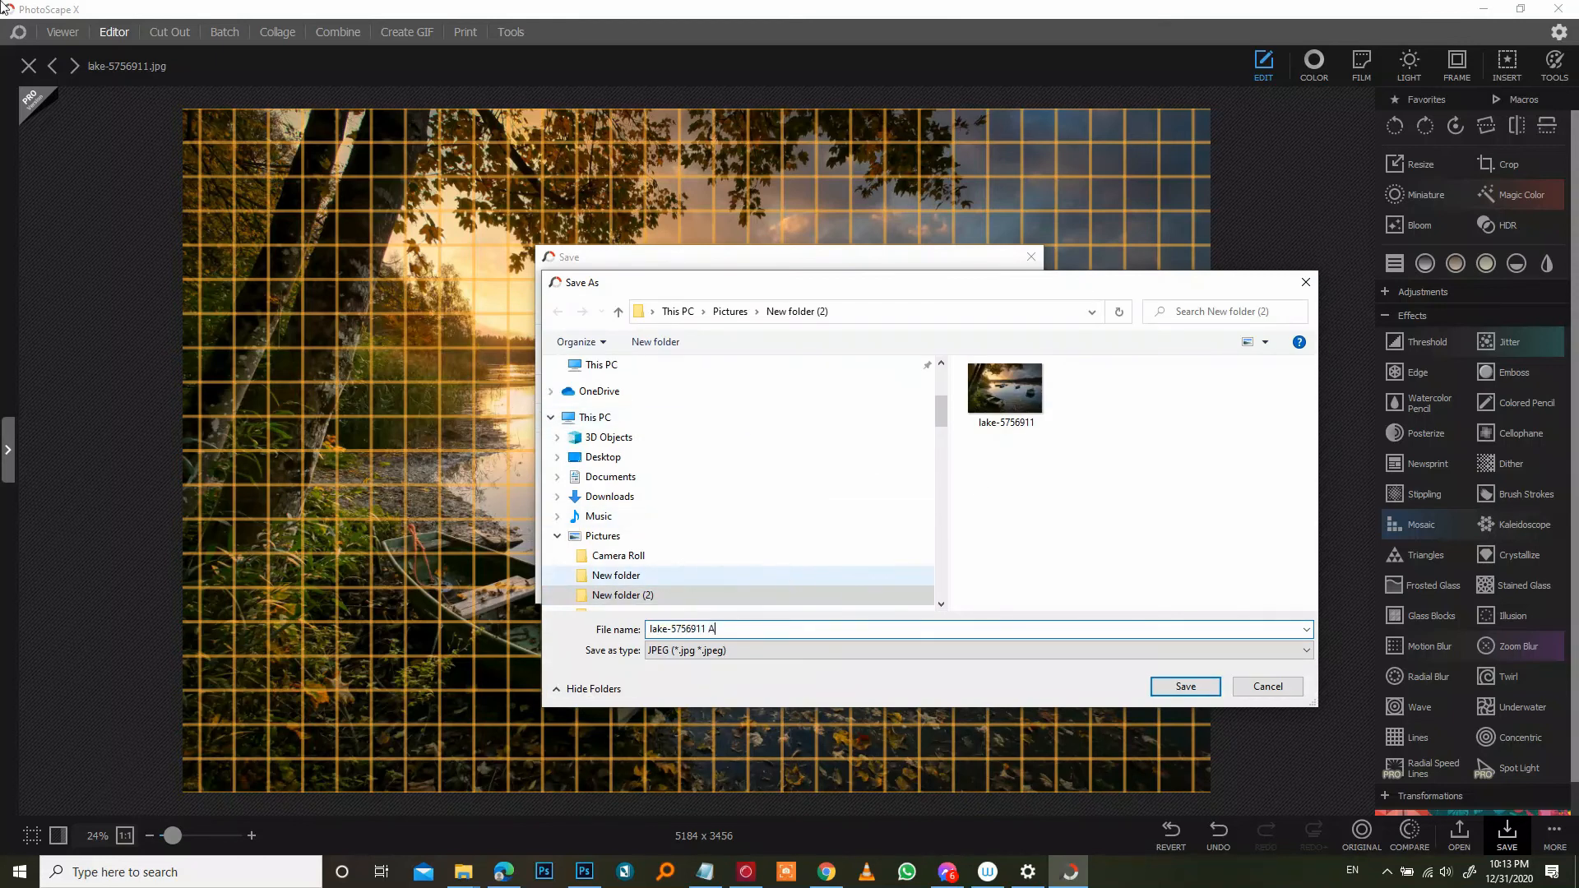
click(1176, 686)
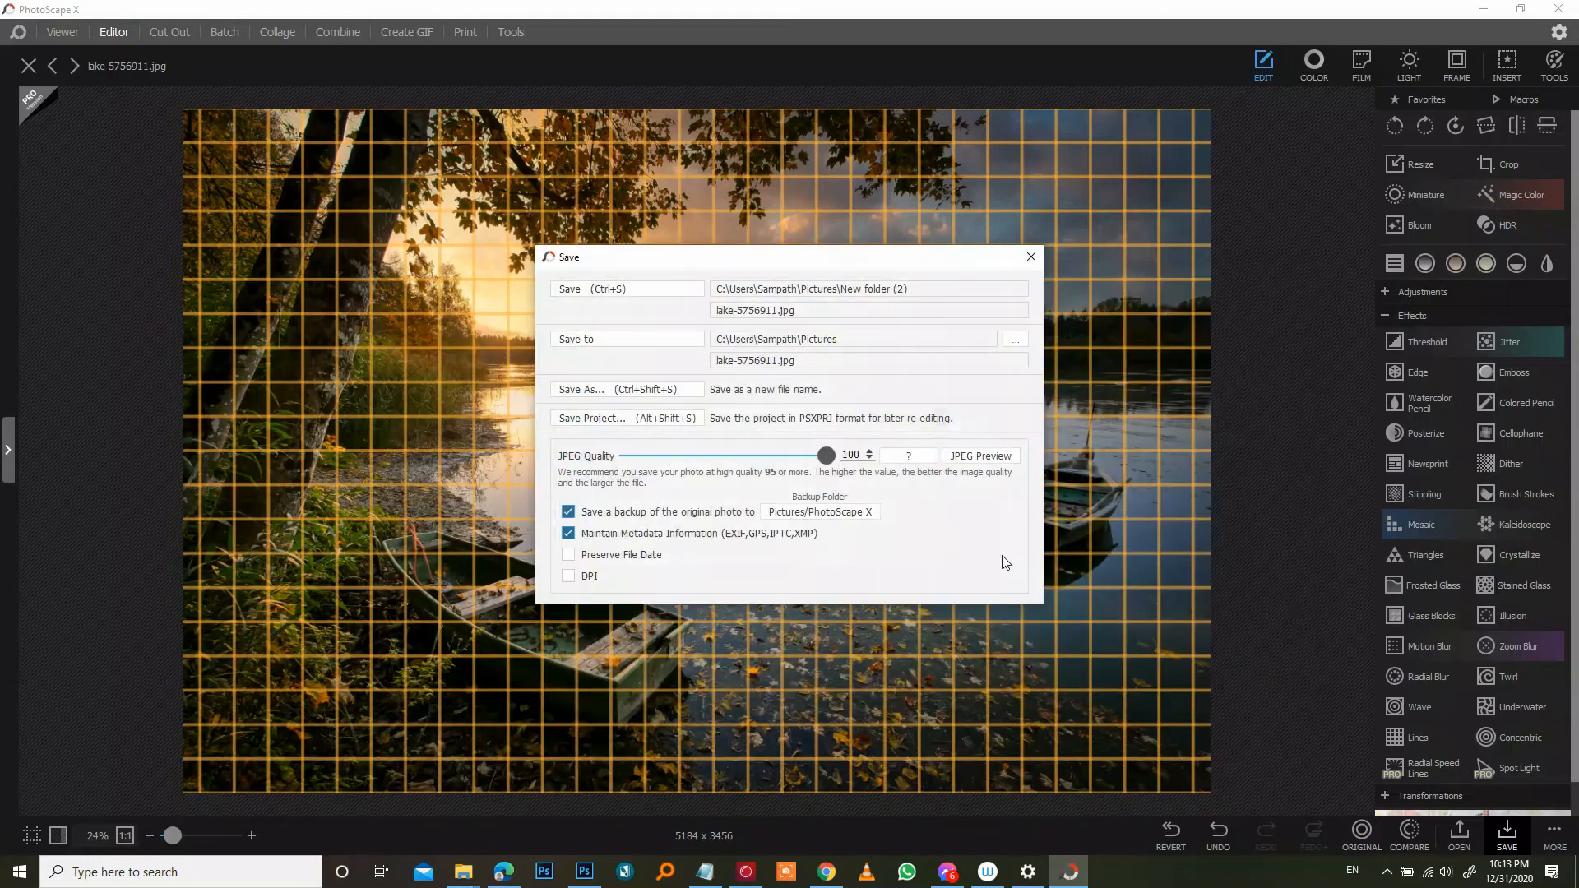